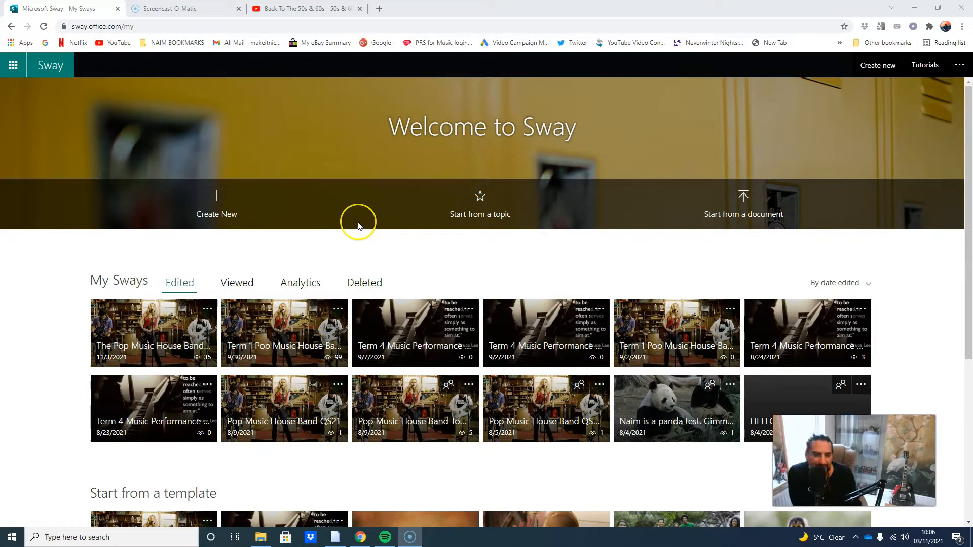
- Open The Pop Music House Band QS21 Sway from the My Sways list
{"action": "scroll", "coordinate": [357, 226], "scroll_direction": "down", "scroll_amount": 5}
{"action": "scroll", "coordinate": [357, 226], "scroll_direction": "up", "scroll_amount": 5}
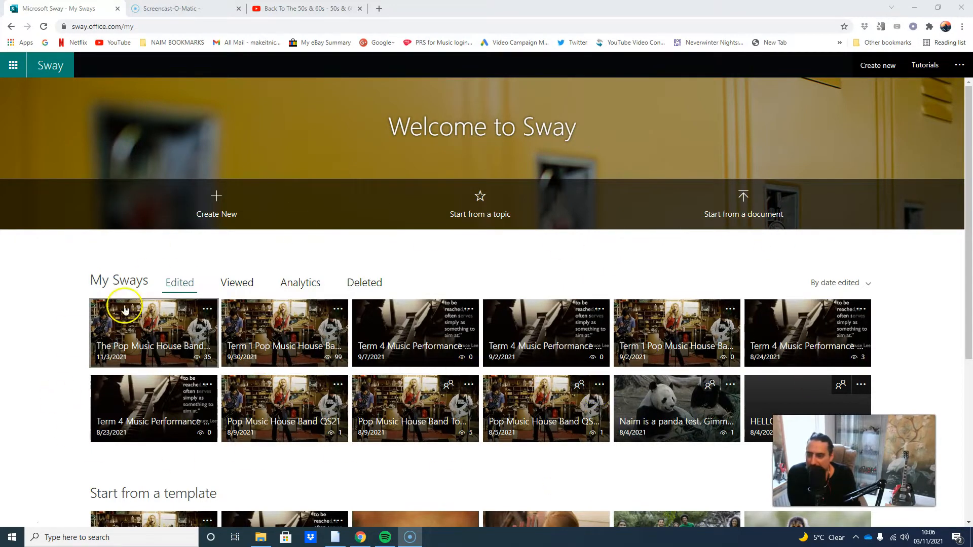
{"action": "left_click", "coordinate": [153, 329]}
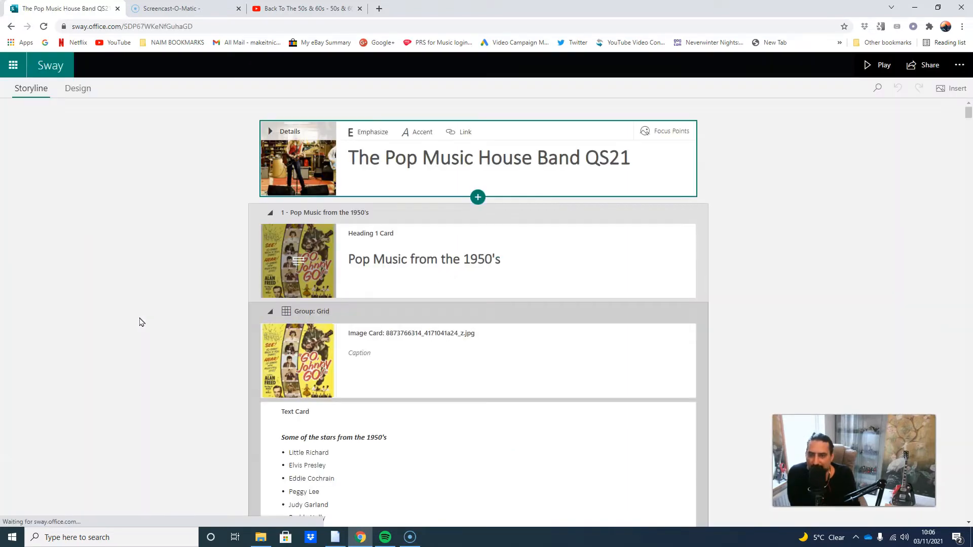
{"action": "left_click", "coordinate": [880, 65]}
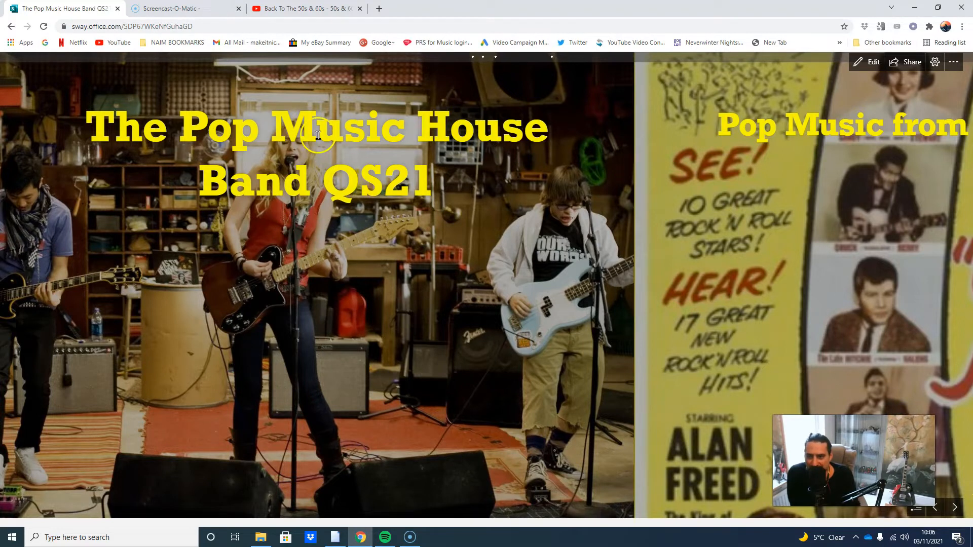
{"action": "scroll", "coordinate": [172, 131], "scroll_direction": "down", "scroll_amount": 1}
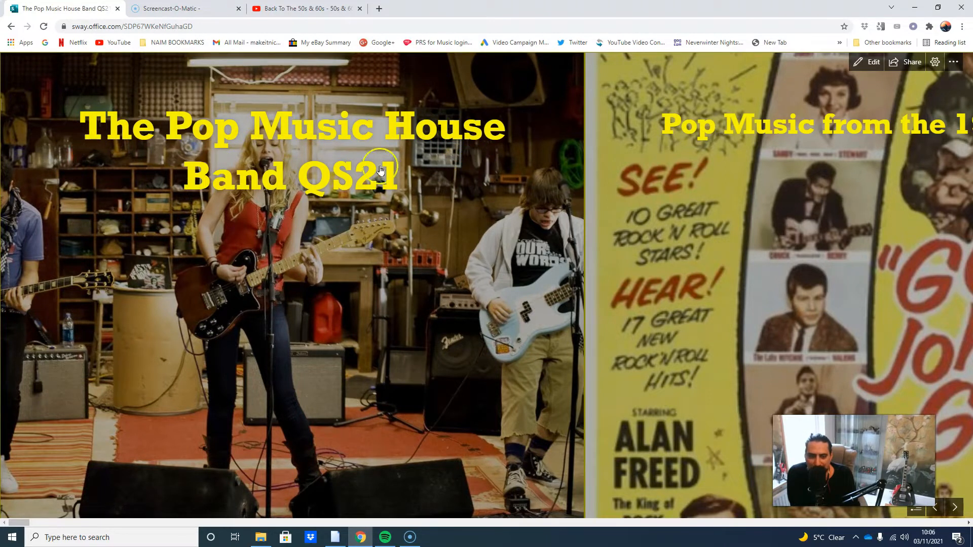
{"action": "left_click", "coordinate": [954, 508]}
{"action": "left_click", "coordinate": [954, 508]}
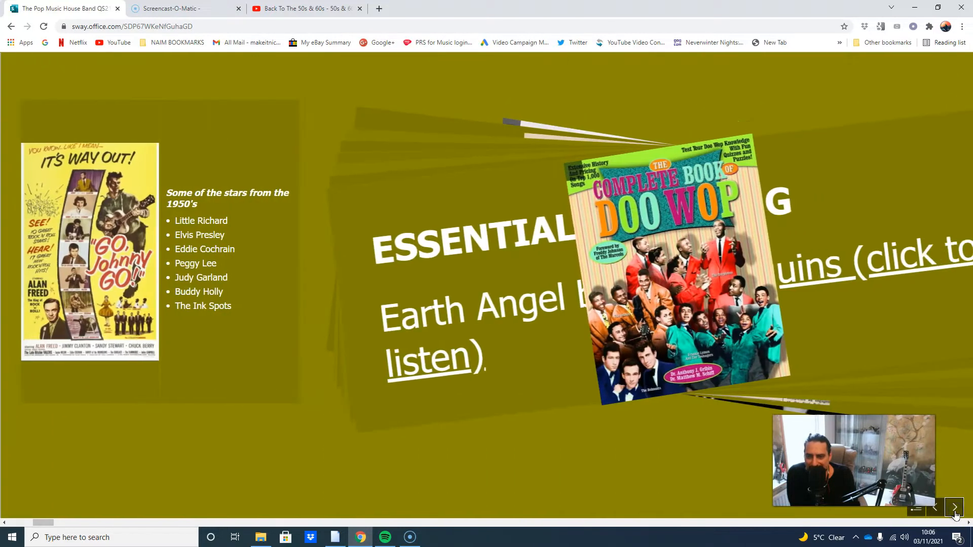
{"action": "left_click", "coordinate": [954, 508]}
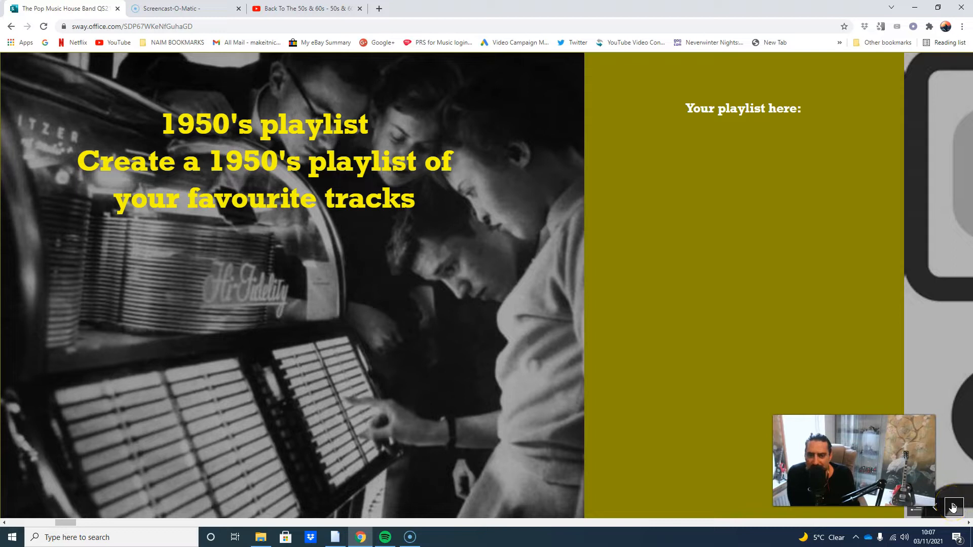
{"action": "left_click", "coordinate": [952, 507]}
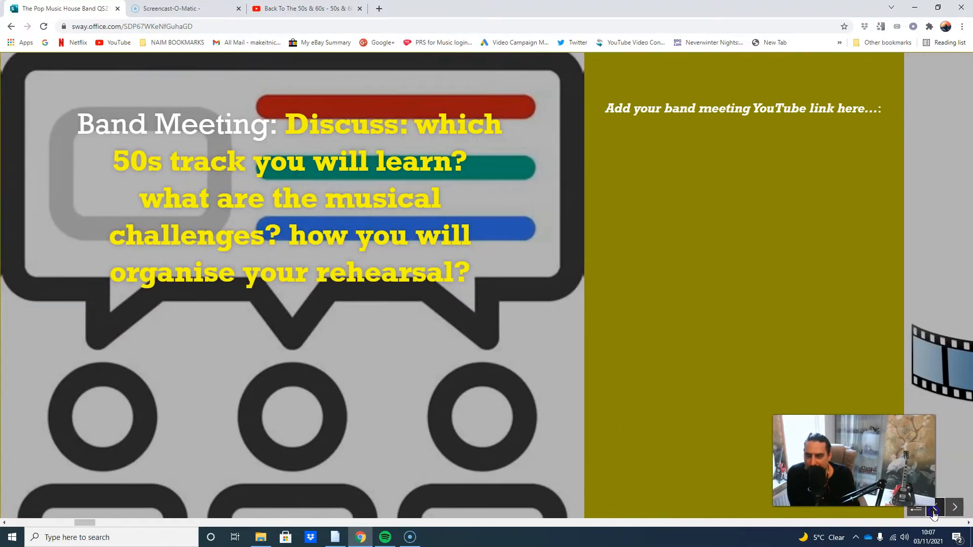
{"action": "left_click", "coordinate": [935, 508]}
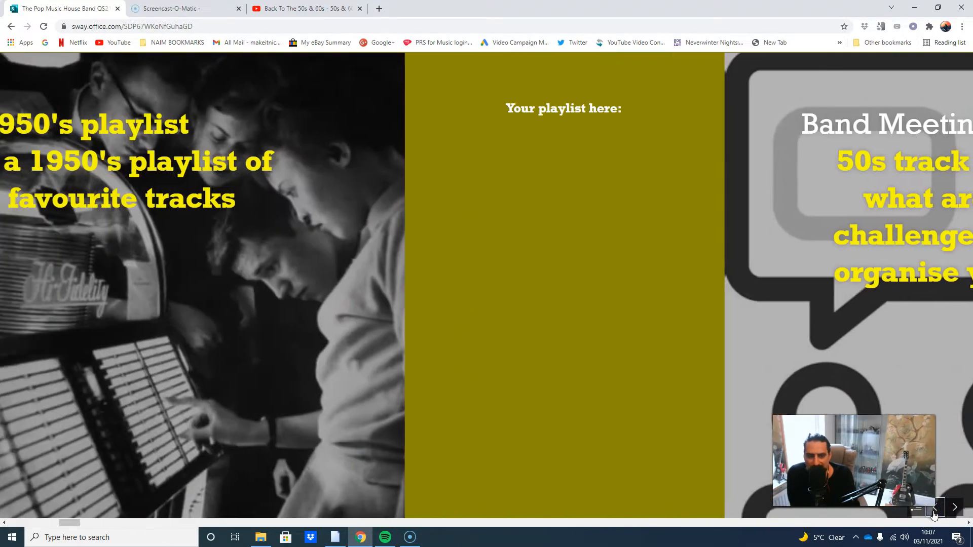
{"action": "left_click", "coordinate": [935, 509]}
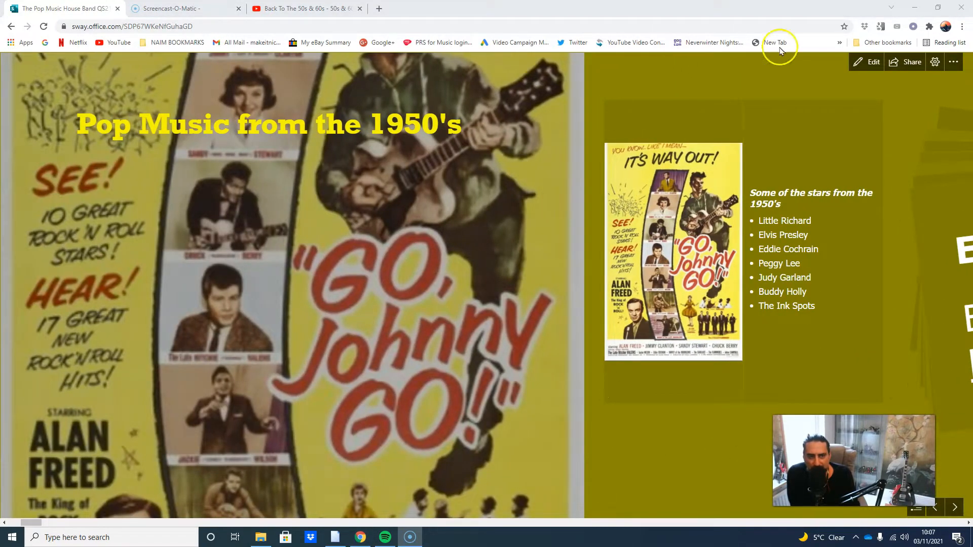
{"action": "left_click", "coordinate": [868, 63]}
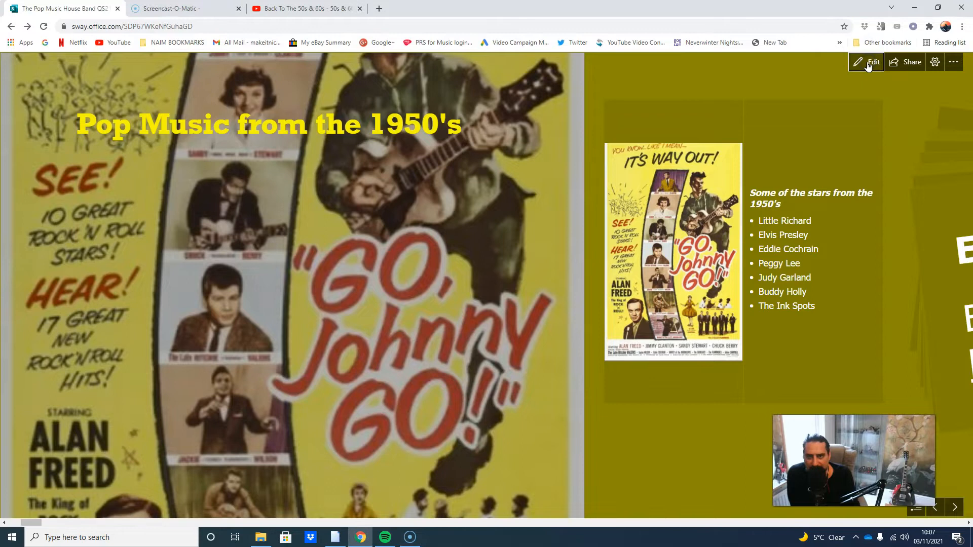
- Place the cursor at the very start of the title 'The Pop Music House Band QS21'
{"action": "scroll", "coordinate": [770, 261], "scroll_direction": "down", "scroll_amount": 20}
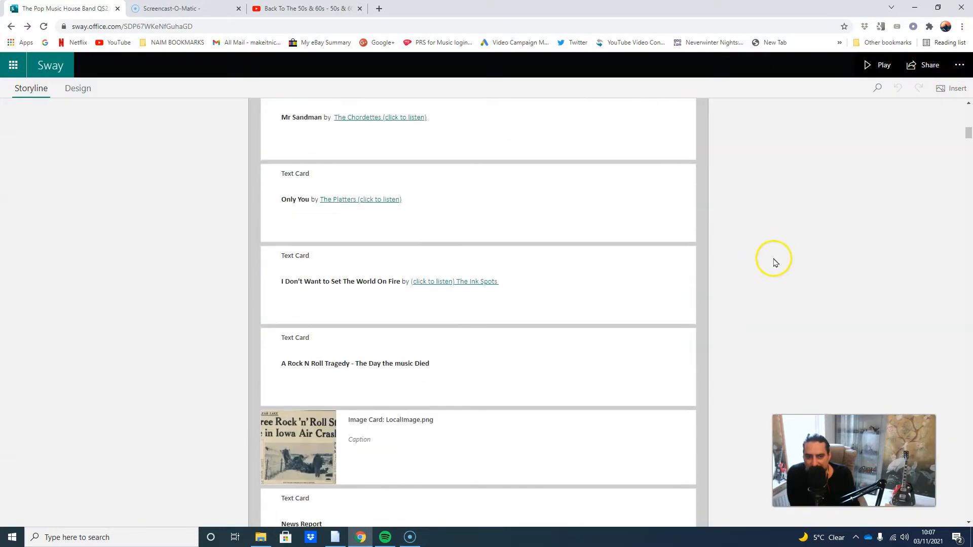
{"action": "scroll", "coordinate": [790, 244], "scroll_direction": "down", "scroll_amount": 20}
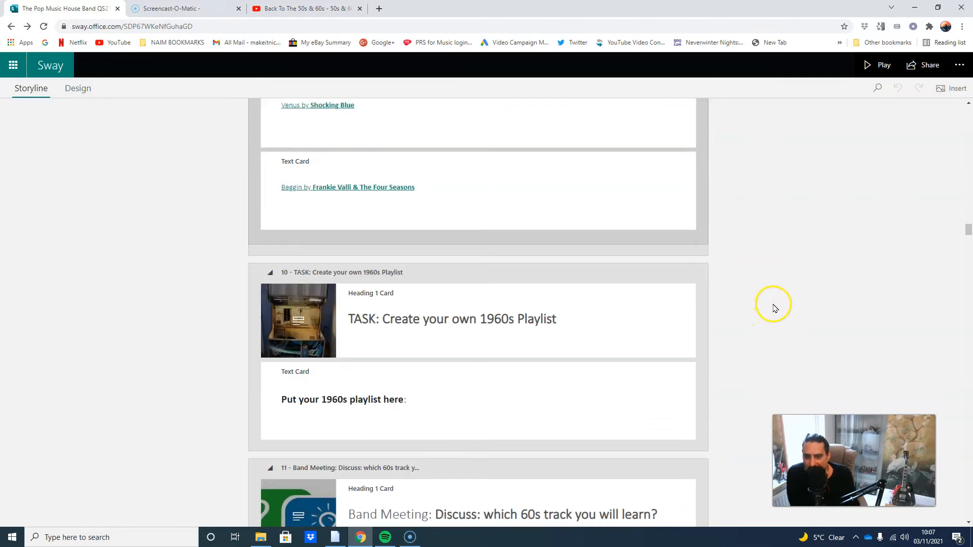
{"action": "left_click_drag", "start_coordinate": [967, 232], "coordinate": [969, 96]}
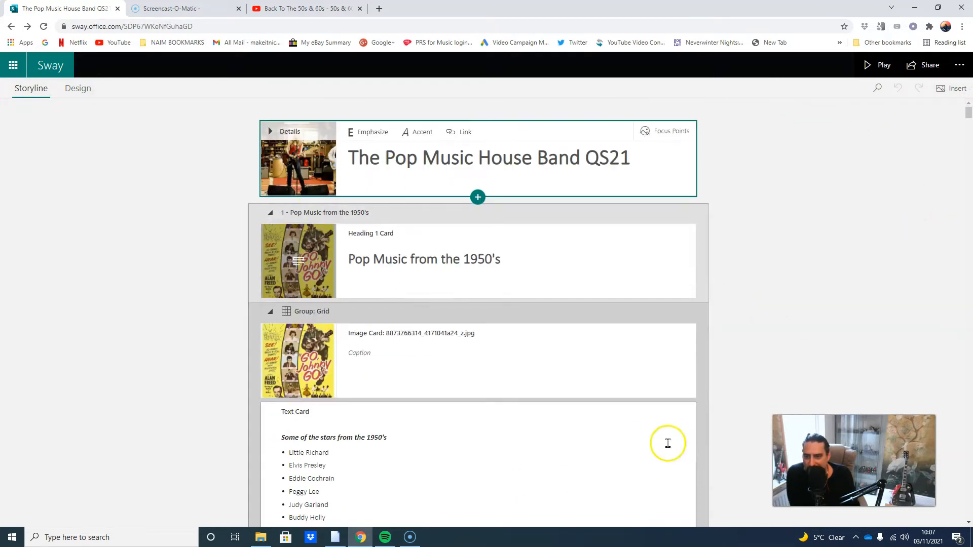
{"action": "left_click", "coordinate": [521, 157]}
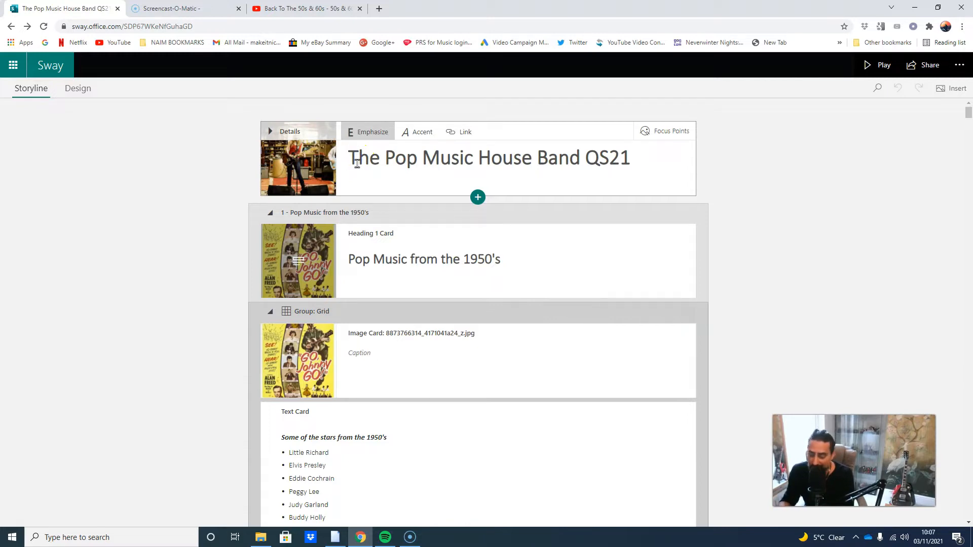
- Retitle the Sway as the author's full name, a hyphen, then 'Pop Music House Band QS21'
{"action": "type", "text": "N"}
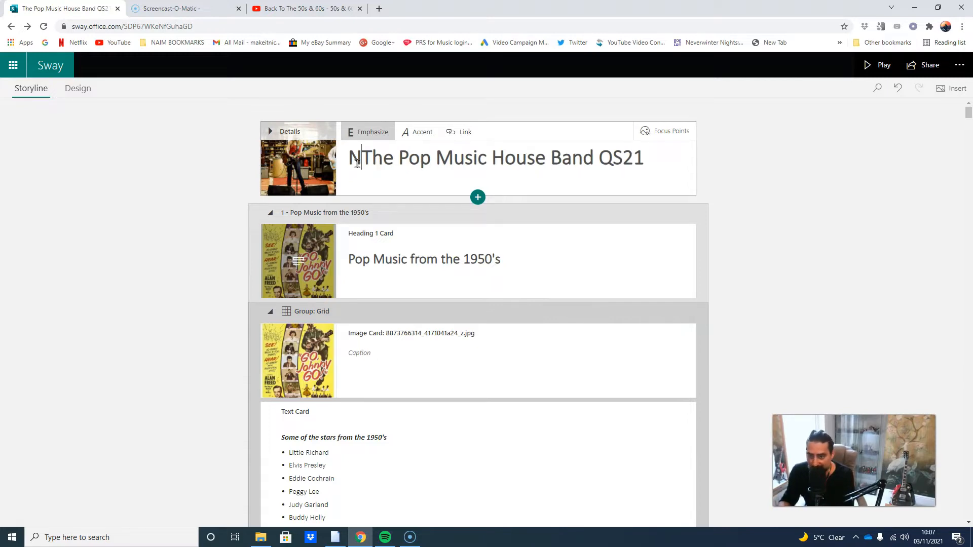
{"action": "type", "text": "aim"}
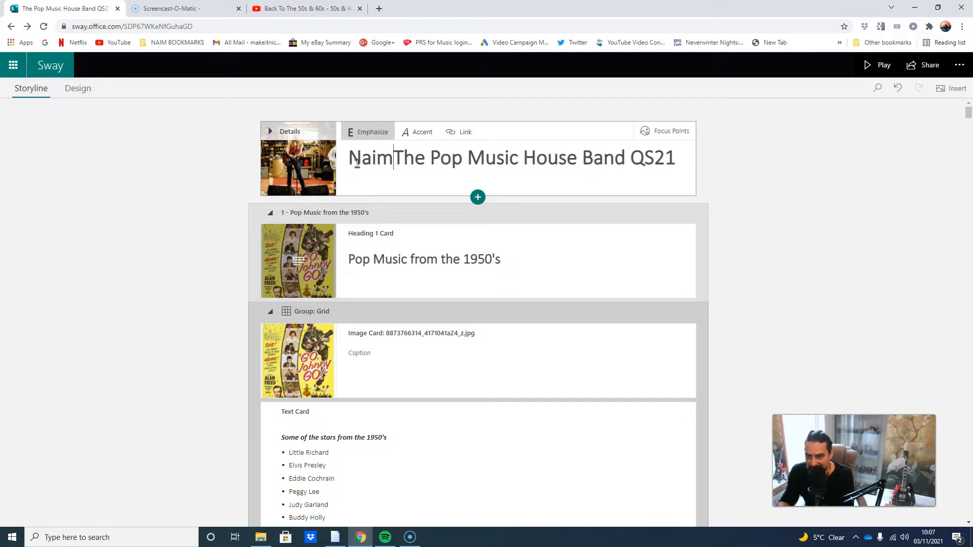
{"action": "type", "text": " Cor4taz"}
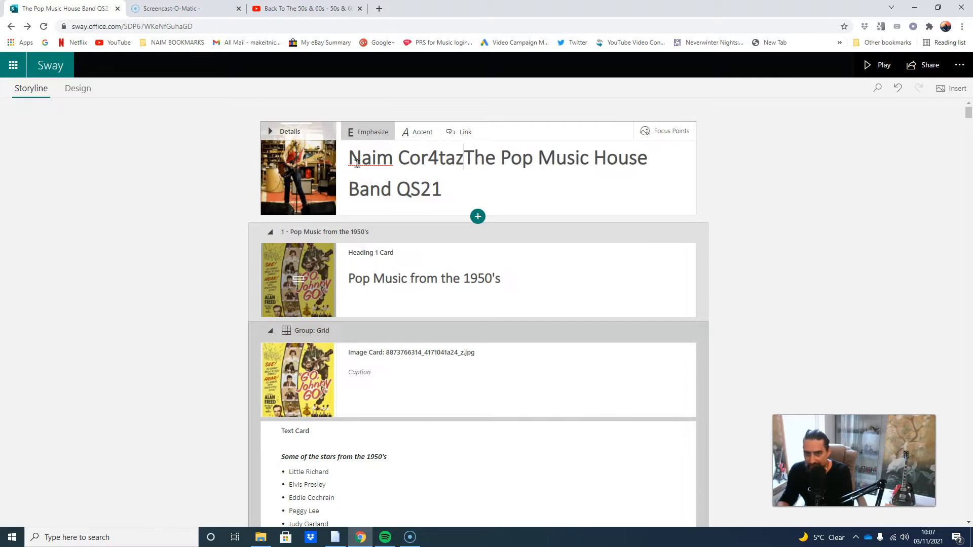
{"action": "key", "text": "BackSpace"}
{"action": "key", "text": "BackSpace"}
{"action": "key", "text": "BackSpace"}
{"action": "key", "text": "BackSpace"}
{"action": "type", "text": "tazzi"}
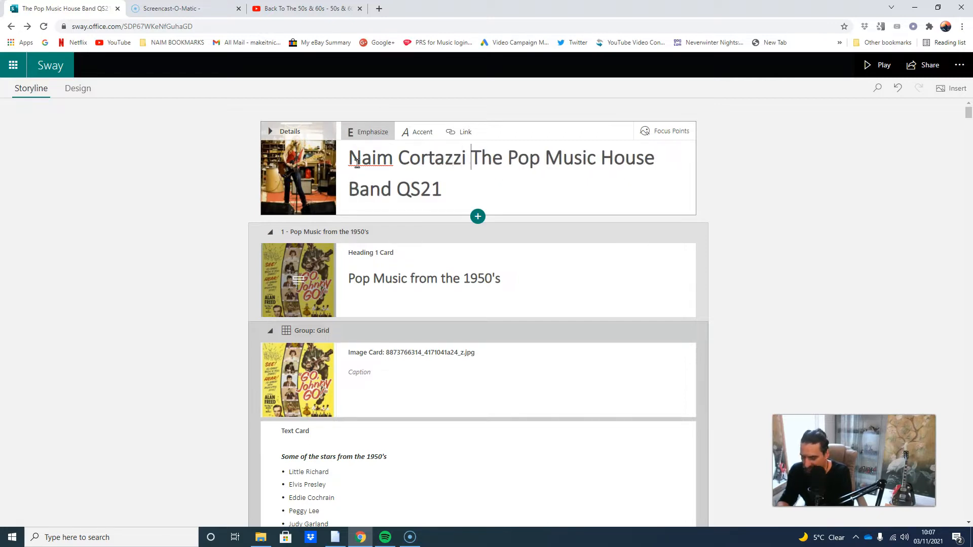
{"action": "key", "text": "BackSpace"}
{"action": "type", "text": "-"}
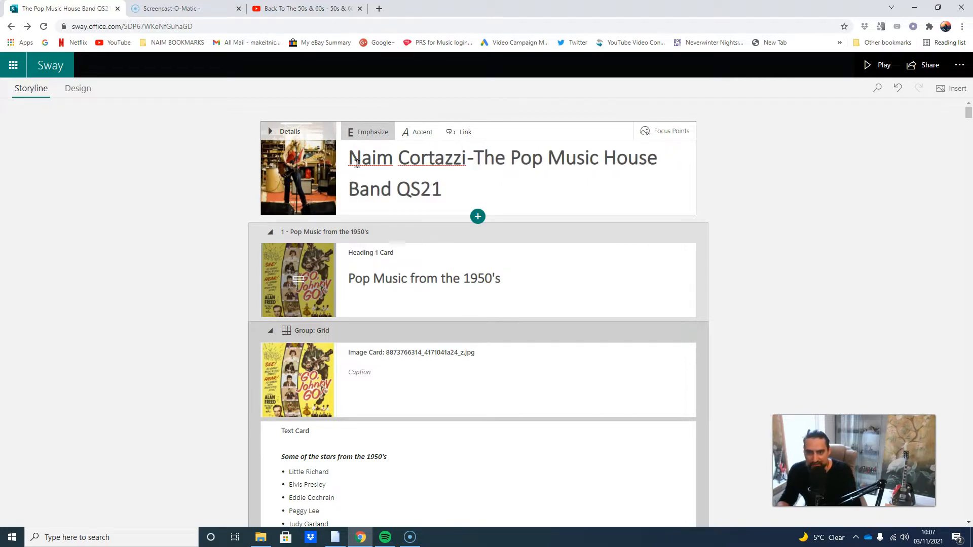
{"action": "left_click", "coordinate": [509, 161]}
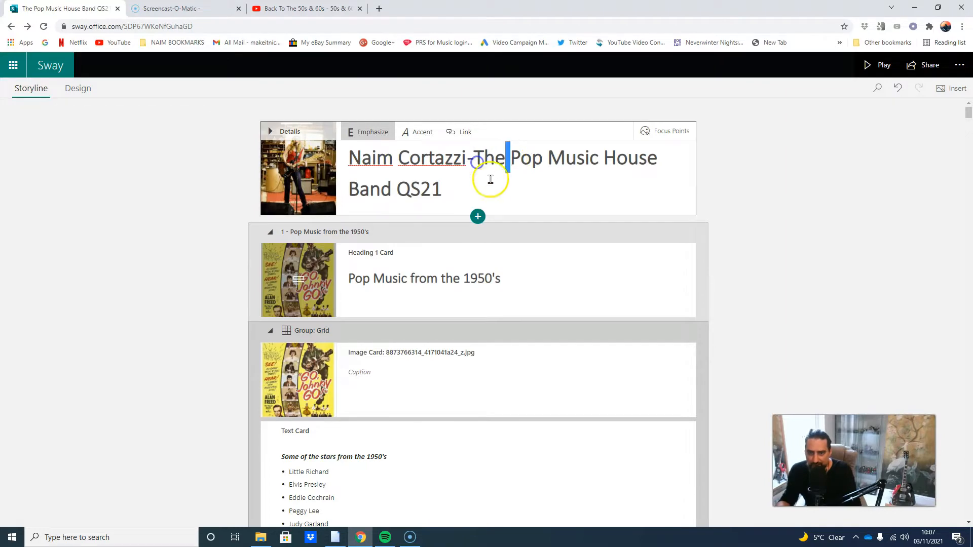
{"action": "key", "text": "BackSpace"}
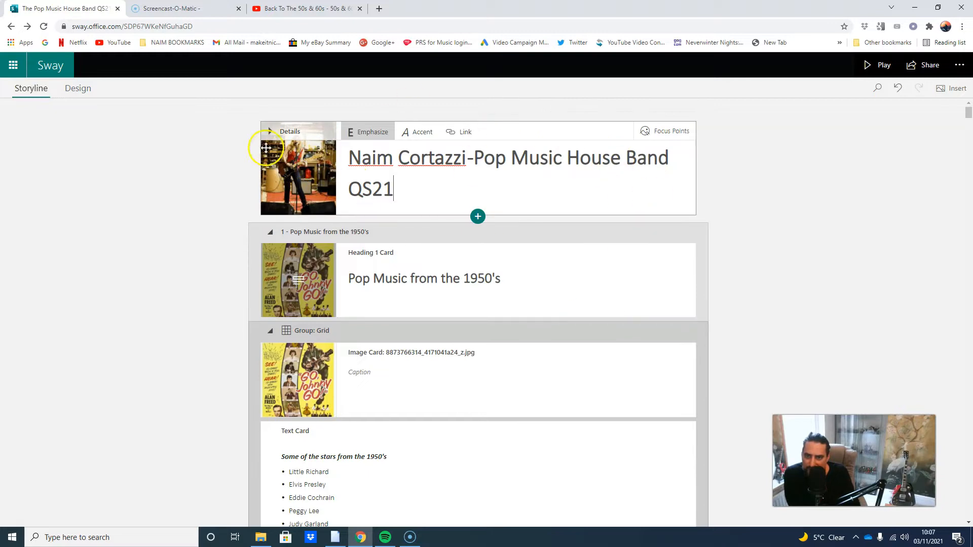
- Open the title card's background image in detail with its caption and alternative text
{"action": "left_click", "coordinate": [276, 130]}
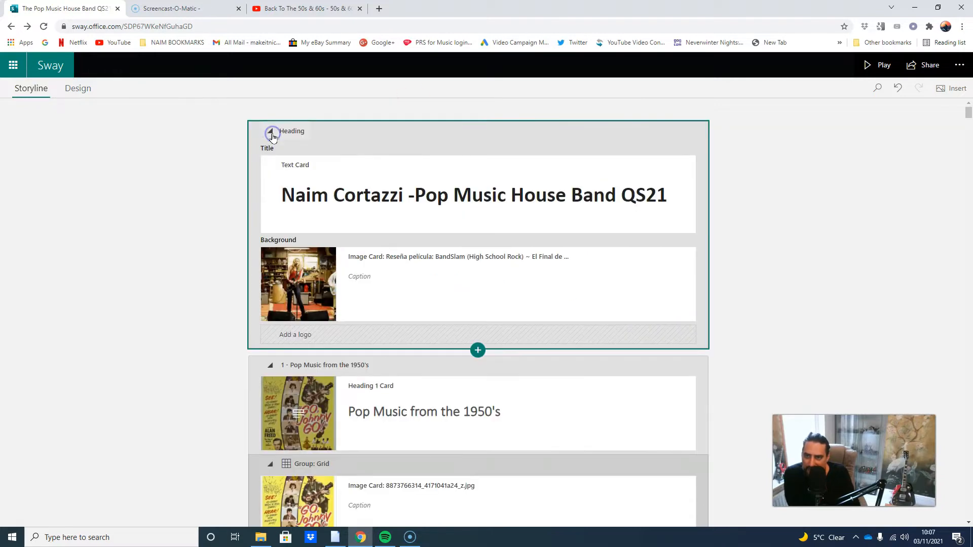
{"action": "left_click", "coordinate": [305, 285]}
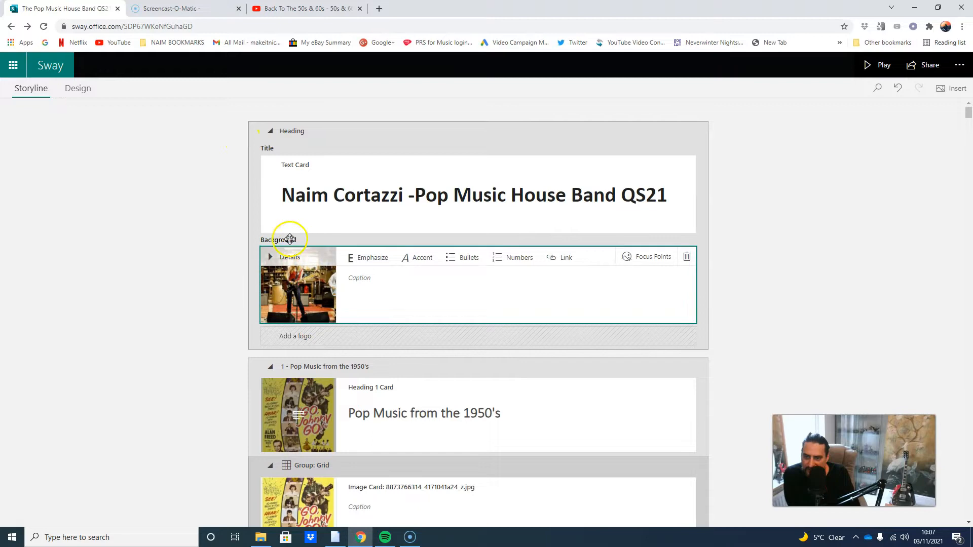
{"action": "left_click", "coordinate": [392, 280]}
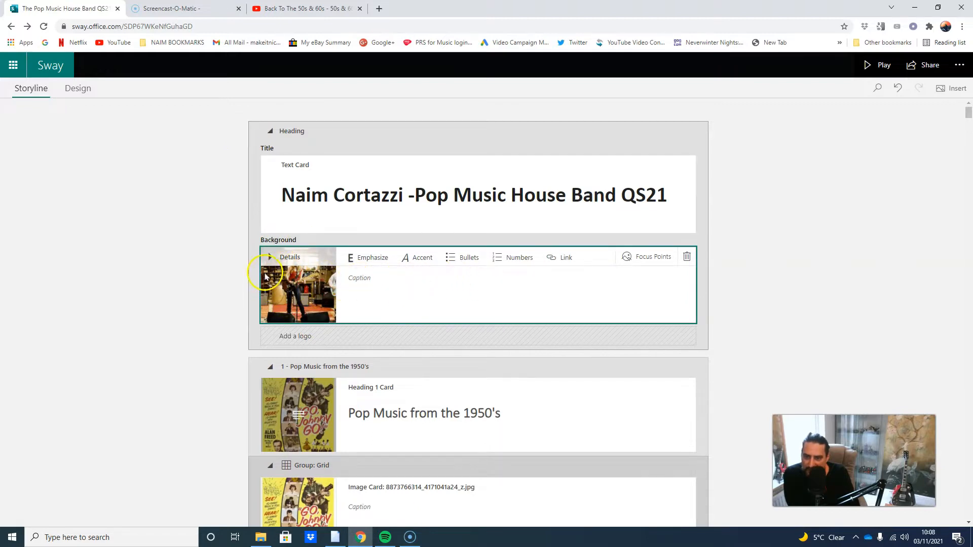
{"action": "left_click", "coordinate": [270, 259]}
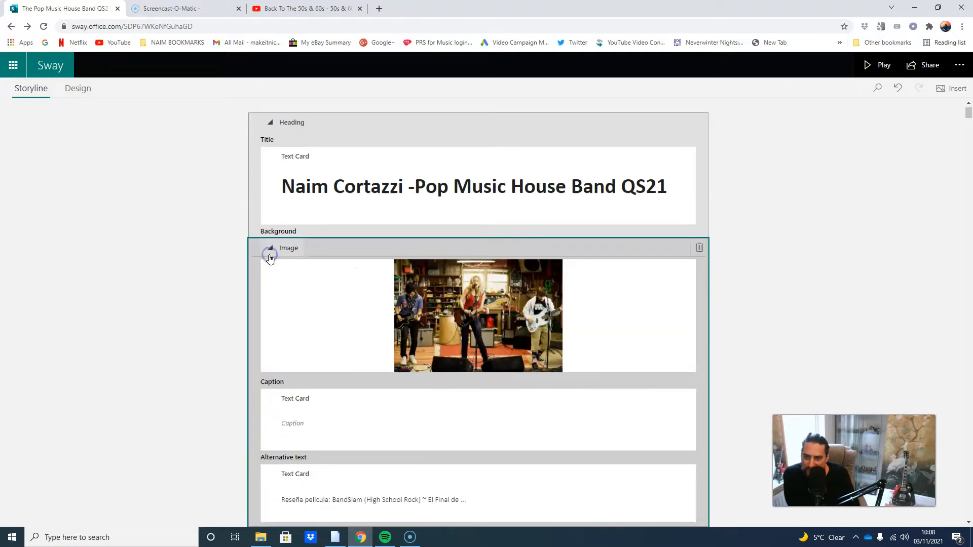
{"action": "left_click", "coordinate": [471, 310]}
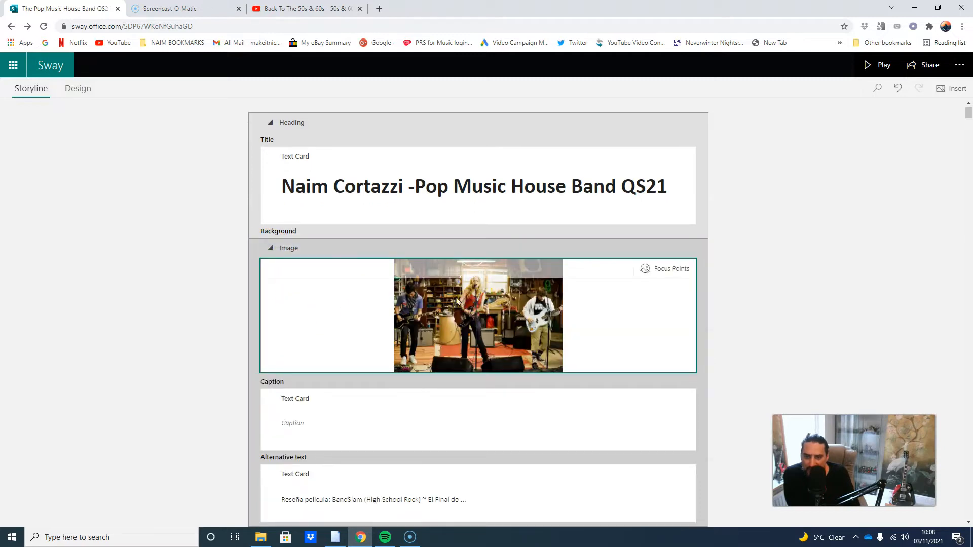
- Search online image sources for 'school band'
{"action": "left_click", "coordinate": [955, 89]}
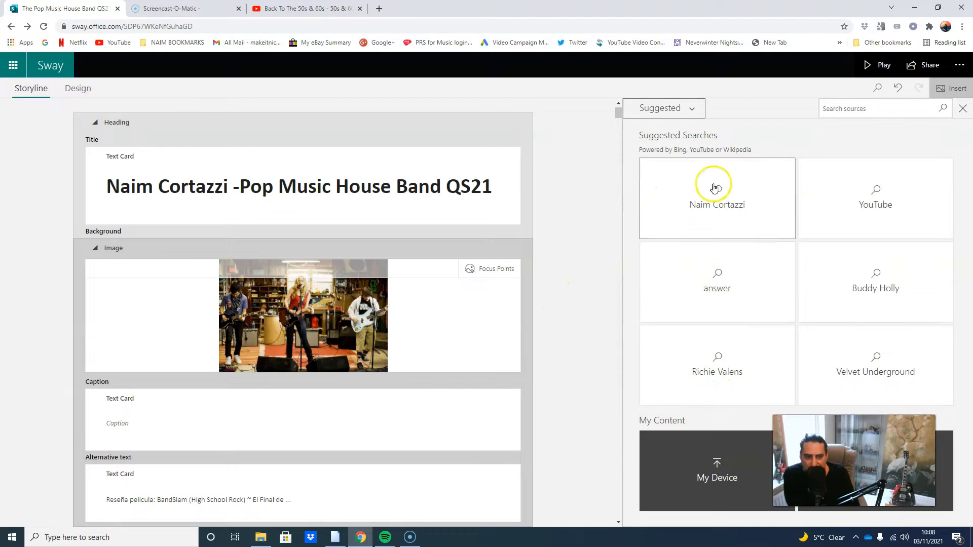
{"action": "left_click", "coordinate": [849, 108]}
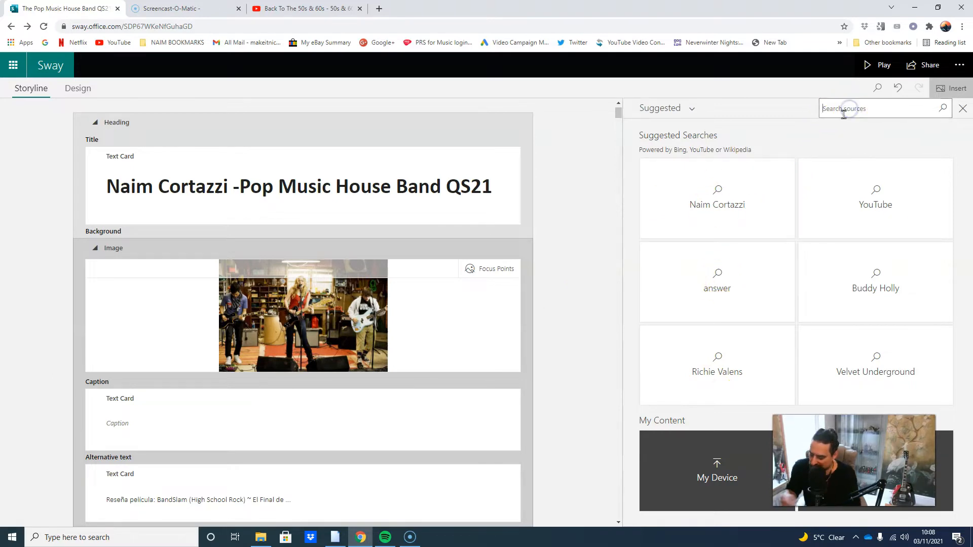
{"action": "type", "text": "school band"}
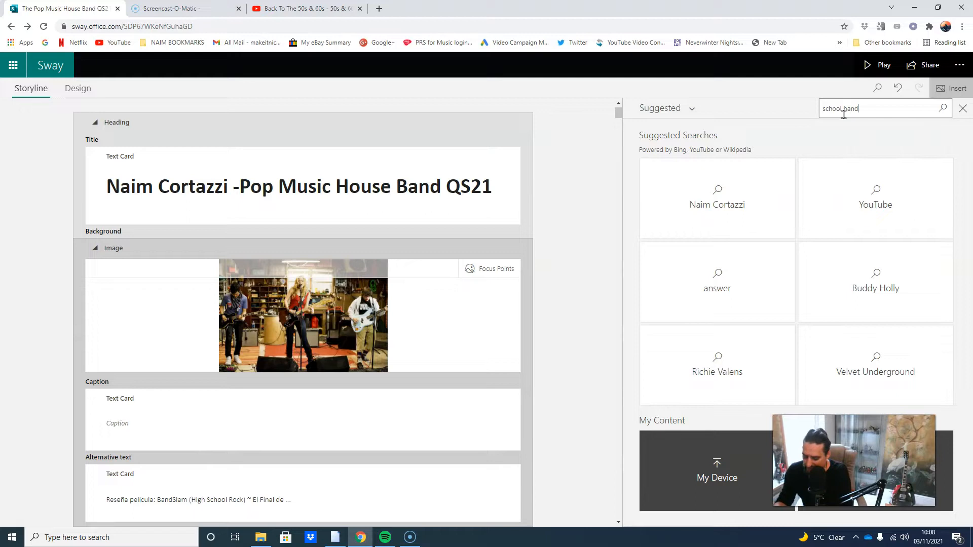
{"action": "key", "text": "Return"}
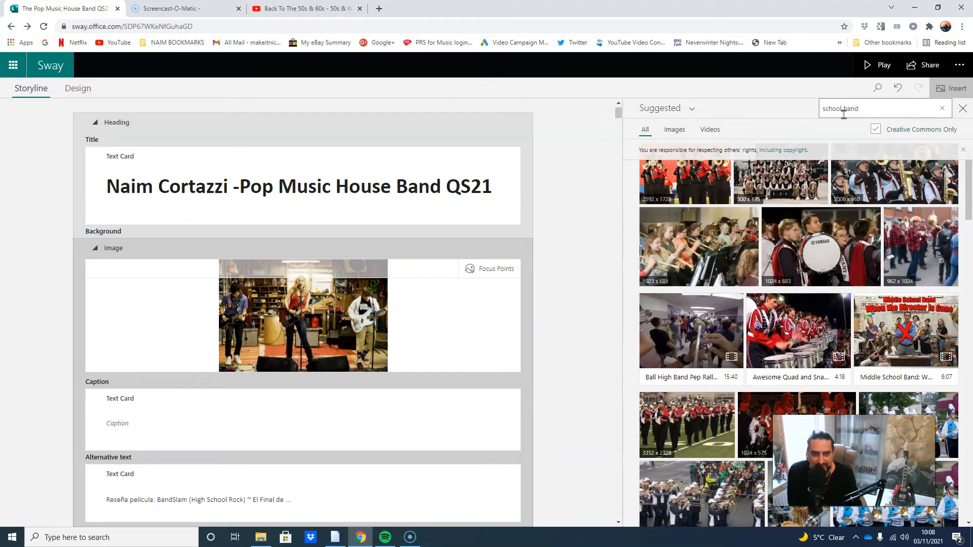
- Add the student trumpet players photo as an image card below the title
{"action": "scroll", "coordinate": [783, 270], "scroll_direction": "down", "scroll_amount": 3}
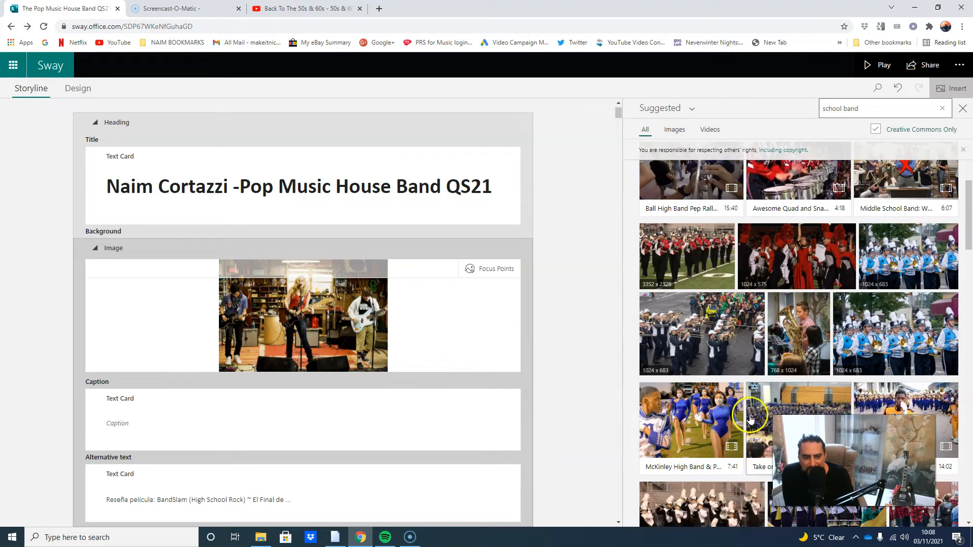
{"action": "scroll", "coordinate": [753, 412], "scroll_direction": "up", "scroll_amount": 3}
{"action": "scroll", "coordinate": [765, 341], "scroll_direction": "down", "scroll_amount": 10}
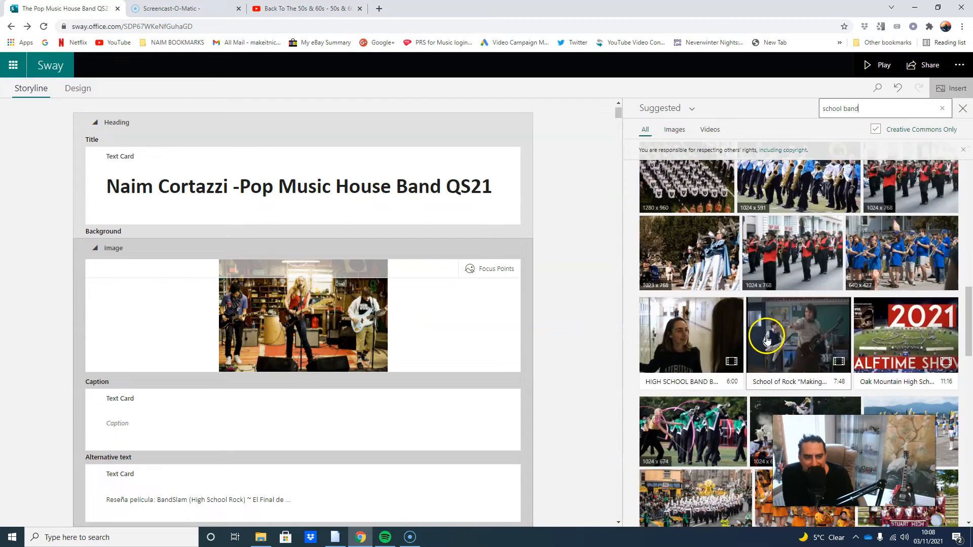
{"action": "scroll", "coordinate": [766, 341], "scroll_direction": "up", "scroll_amount": 5}
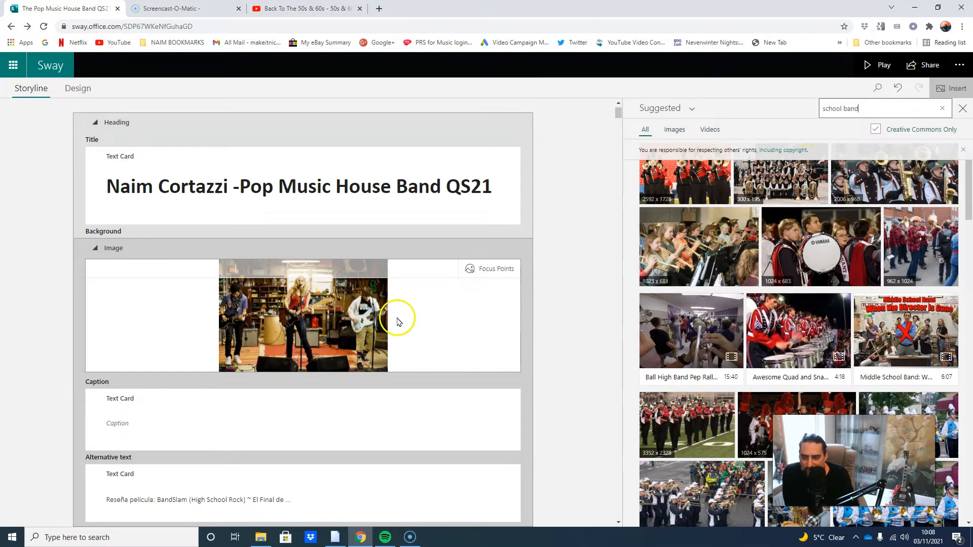
{"action": "left_click_drag", "start_coordinate": [713, 241], "coordinate": [298, 365]}
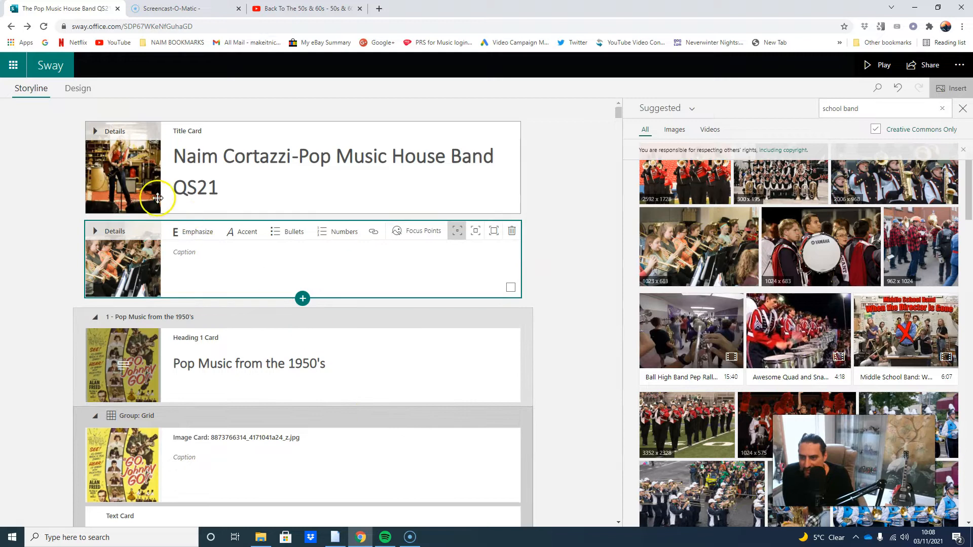
- Delete the title's marching-band background image, leaving an empty background slot
{"action": "left_click", "coordinate": [108, 154]}
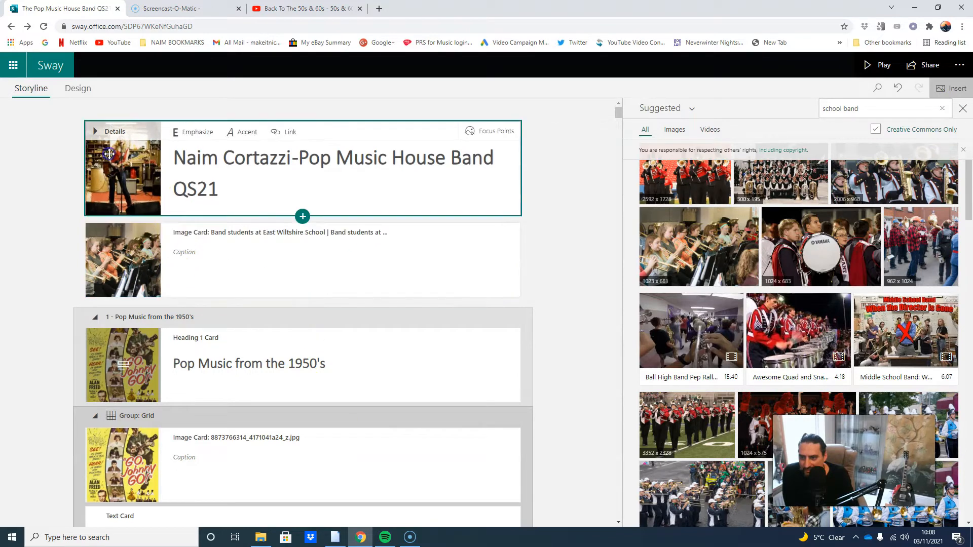
{"action": "left_click", "coordinate": [95, 132]}
{"action": "left_click", "coordinate": [150, 292]}
{"action": "right_click", "coordinate": [150, 293]}
{"action": "key", "text": "Escape"}
{"action": "left_click", "coordinate": [512, 257]}
{"action": "left_click", "coordinate": [513, 257]}
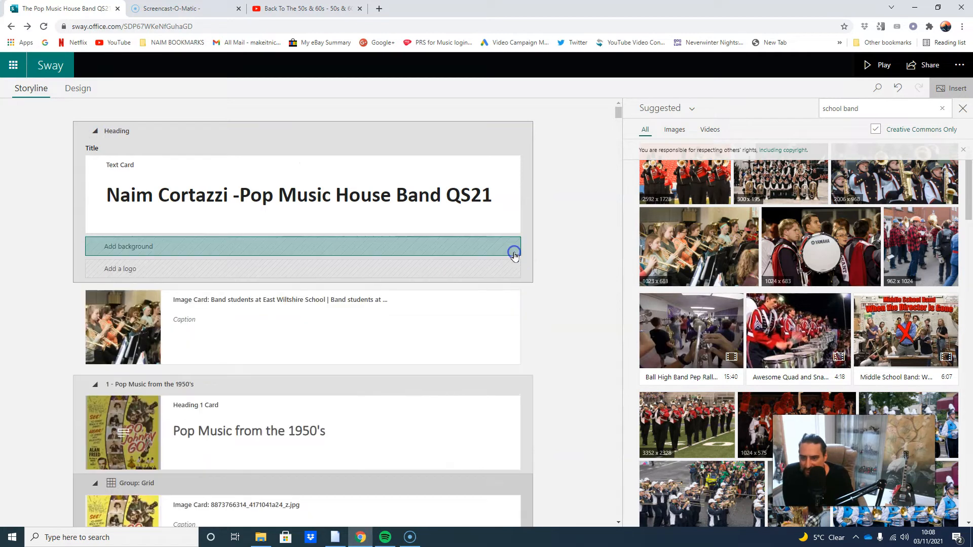
{"action": "left_click", "coordinate": [129, 246]}
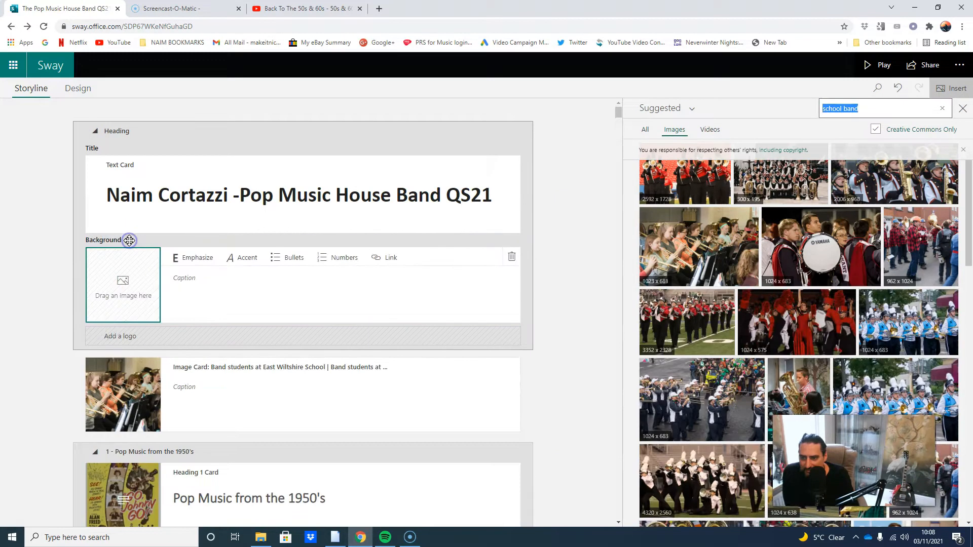
- Set the drum photo as the heading background and preview it in Play view
{"action": "left_click_drag", "start_coordinate": [821, 247], "coordinate": [122, 286]}
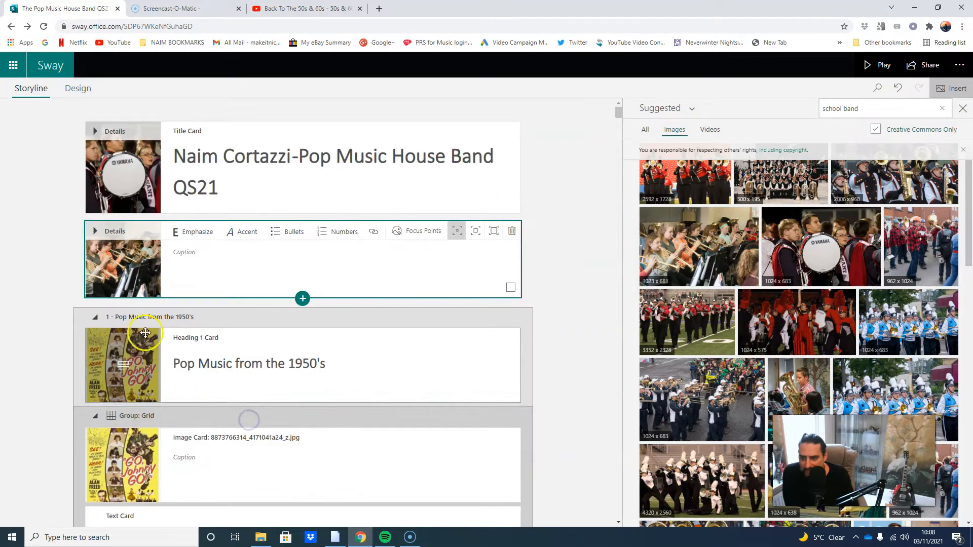
{"action": "left_click", "coordinate": [514, 232]}
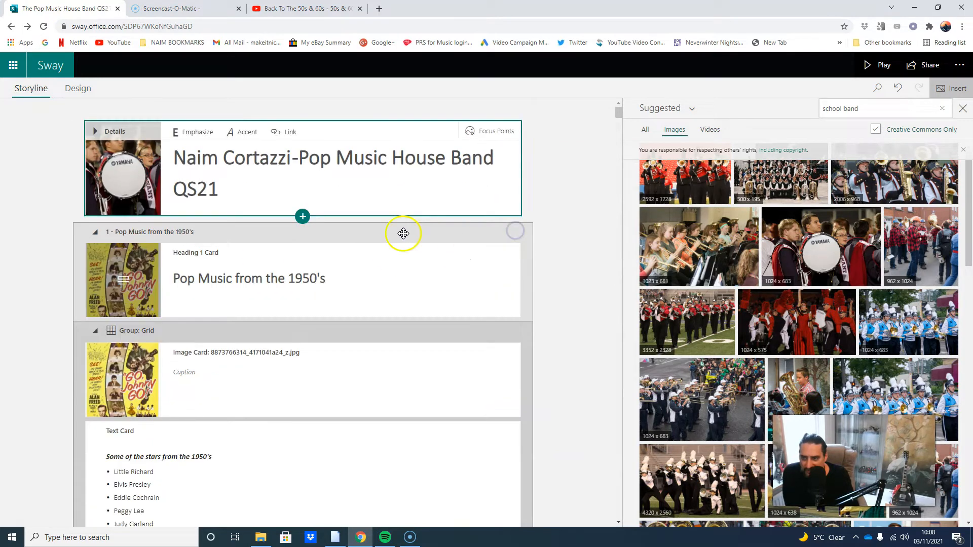
{"action": "left_click", "coordinate": [881, 65]}
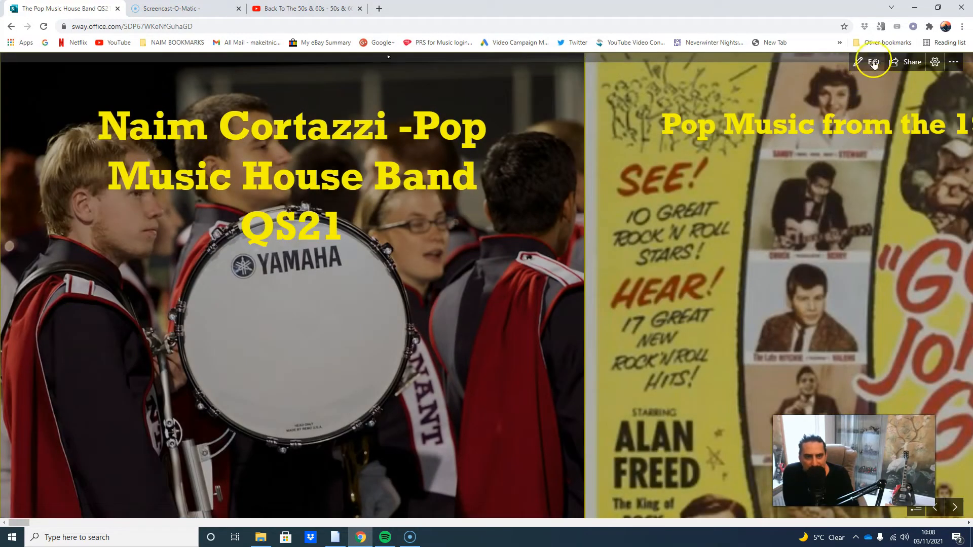
{"action": "left_click", "coordinate": [873, 62]}
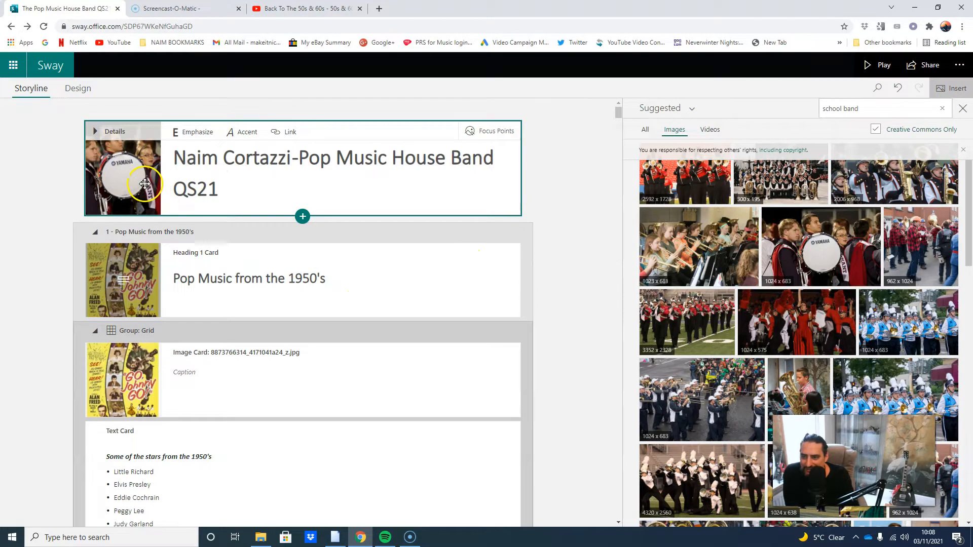
- Remove the drum background image and add an empty background slot to the heading
{"action": "left_click", "coordinate": [95, 132]}
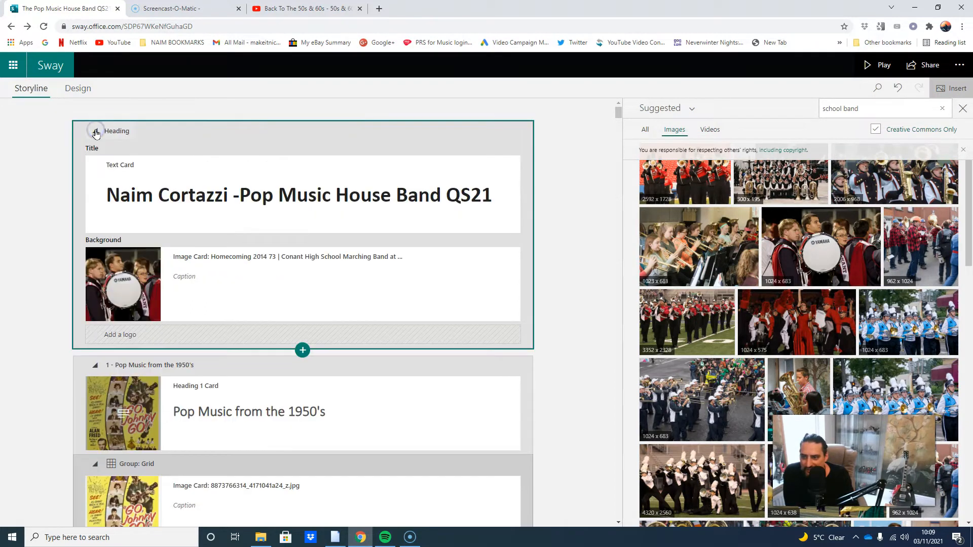
{"action": "left_click", "coordinate": [102, 249]}
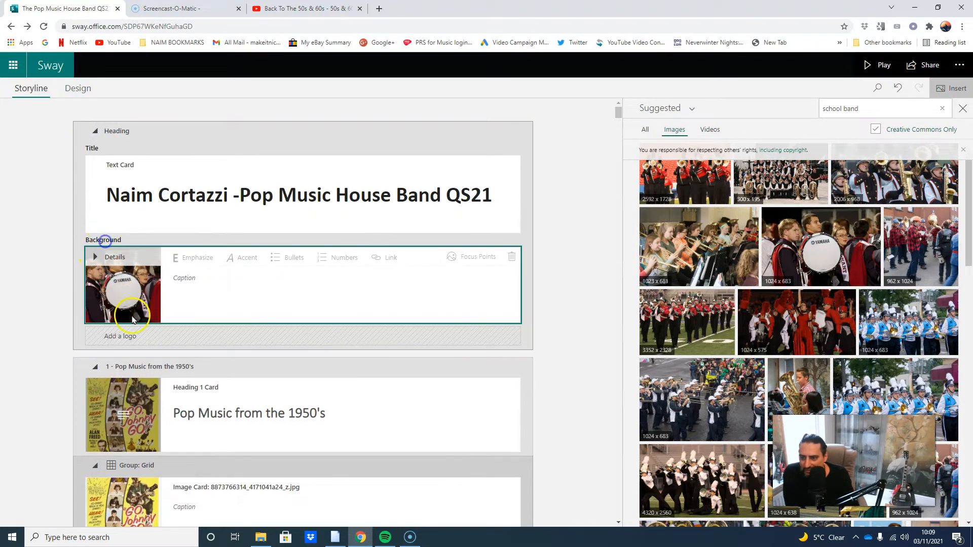
{"action": "left_click", "coordinate": [511, 257]}
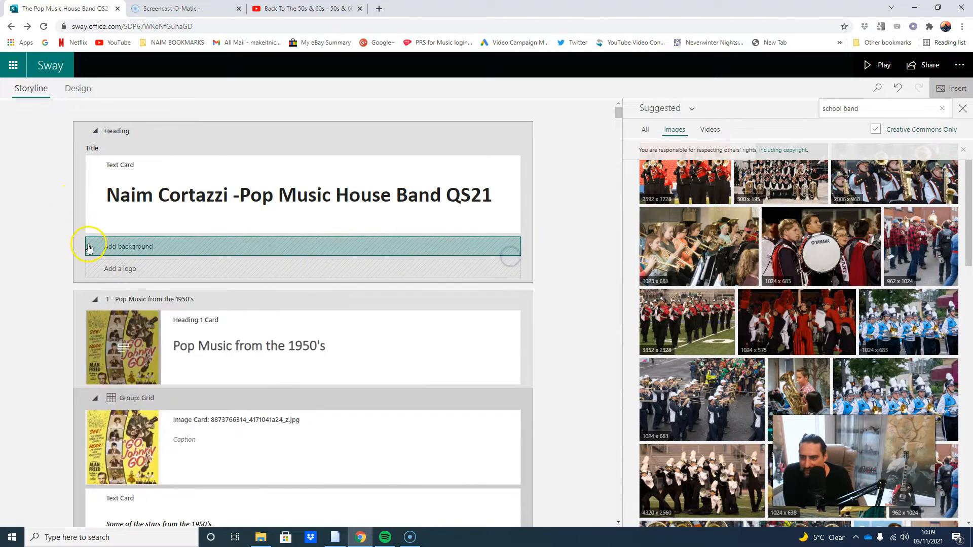
{"action": "left_click", "coordinate": [143, 248]}
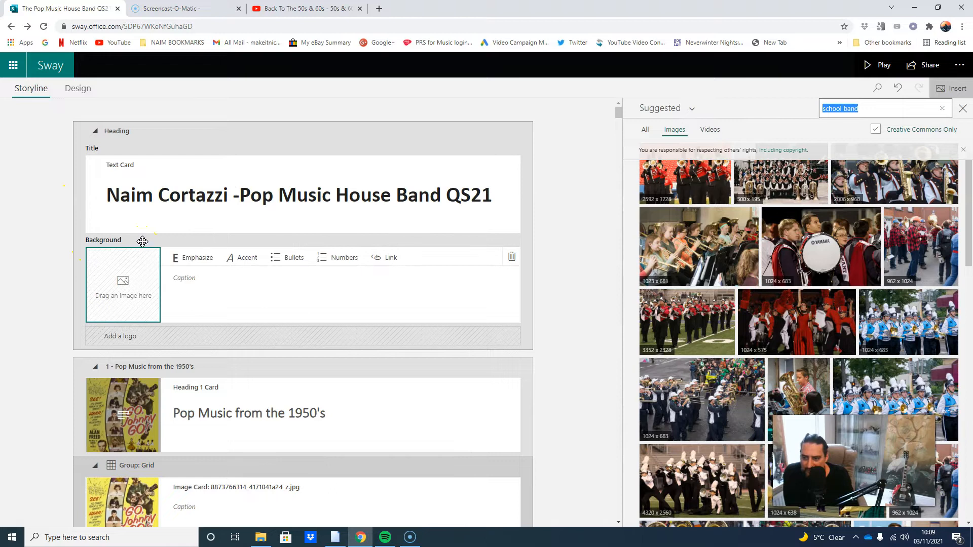
- Drag the children's Beatles drum kit photo from the extras folder onto the title's background slot
{"action": "left_click", "coordinate": [263, 537]}
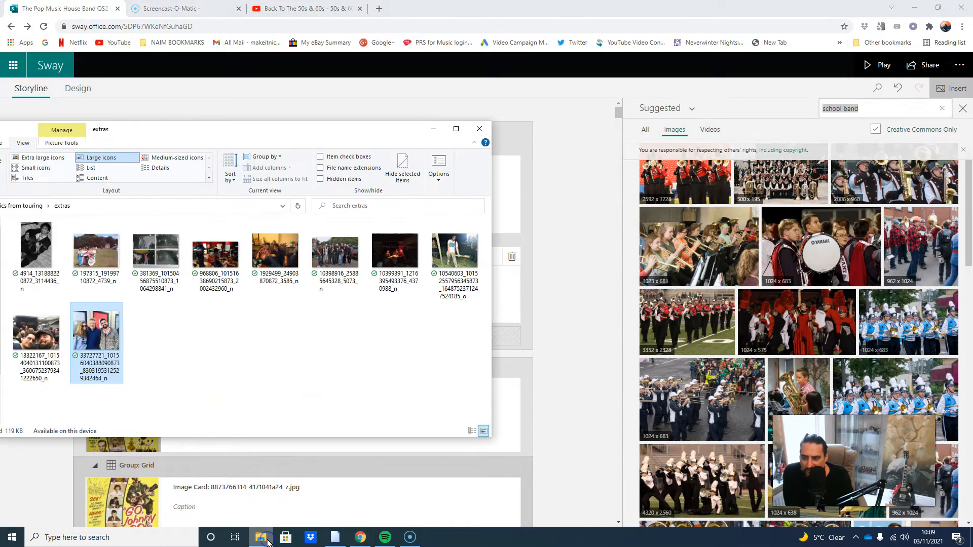
{"action": "left_click", "coordinate": [174, 334]}
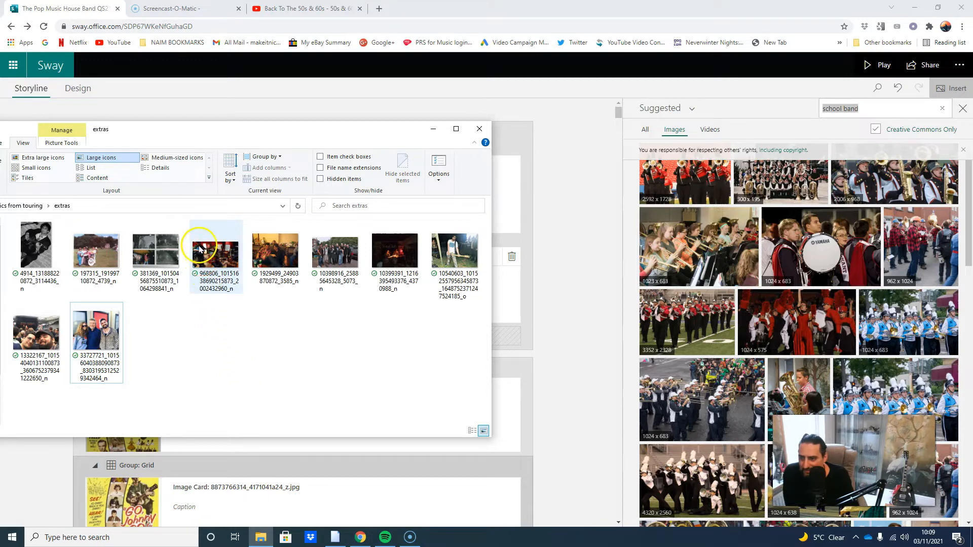
{"action": "left_click", "coordinate": [88, 251]}
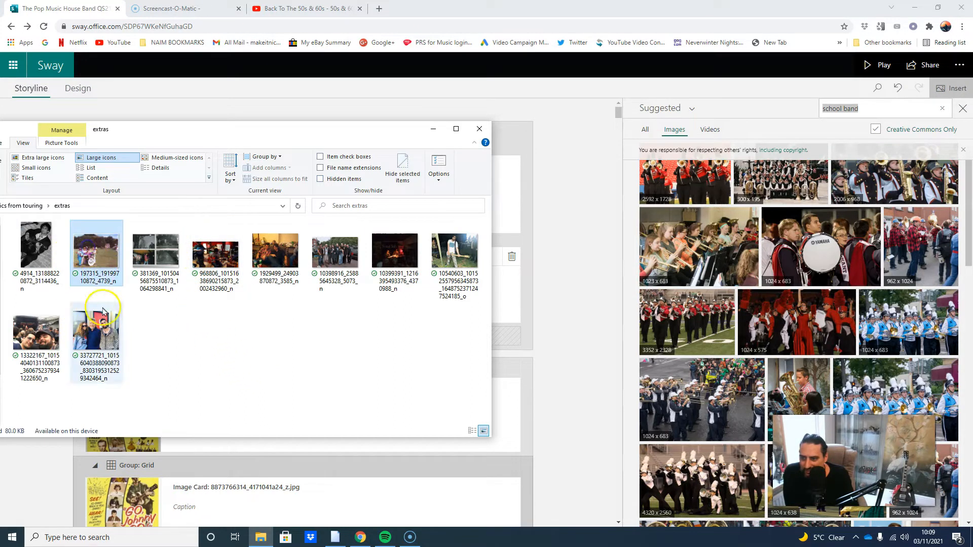
{"action": "double_click", "coordinate": [94, 251]}
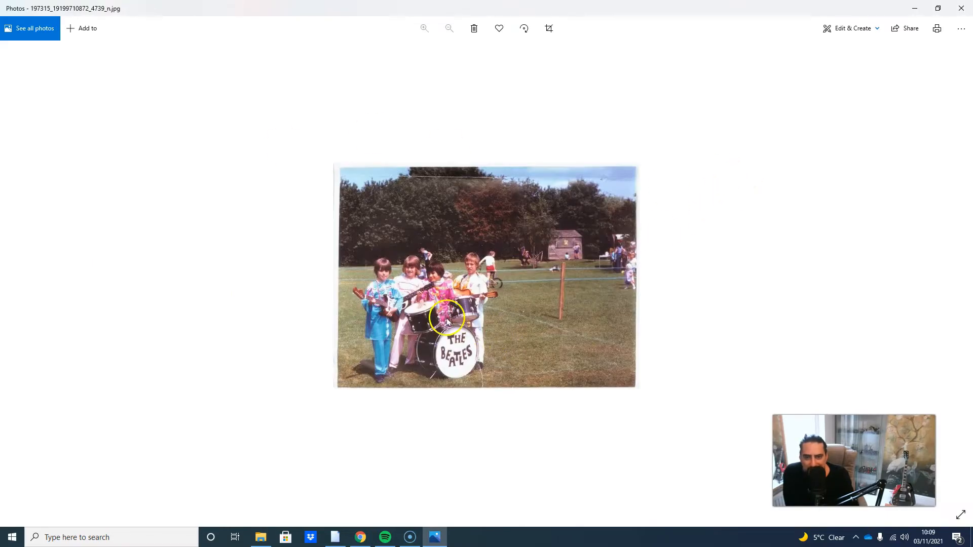
{"action": "left_click", "coordinate": [959, 10]}
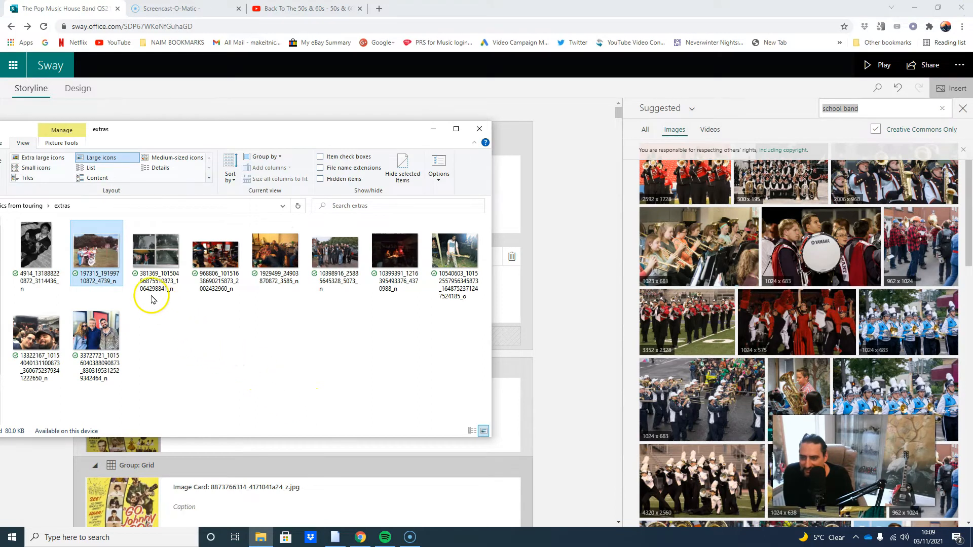
{"action": "left_click_drag", "start_coordinate": [153, 132], "coordinate": [743, 159]}
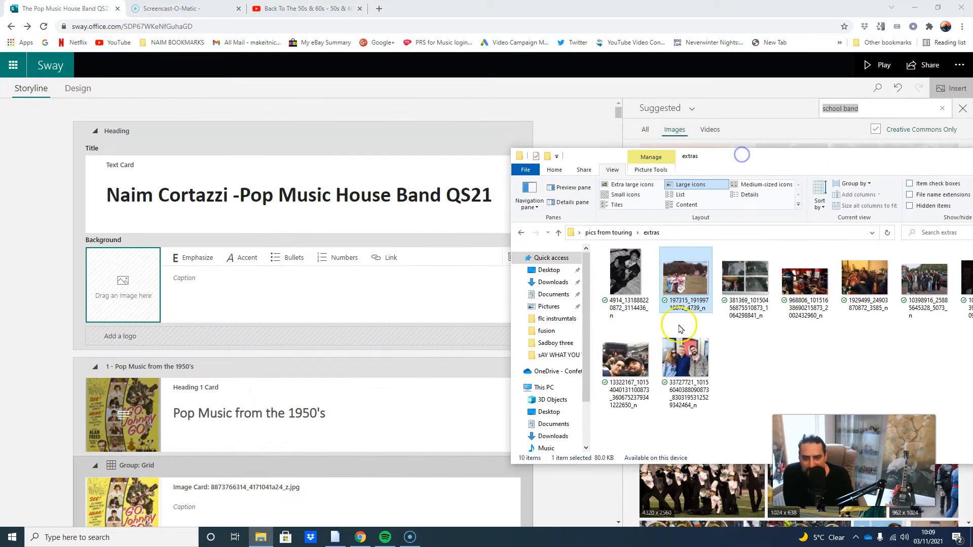
{"action": "left_click_drag", "start_coordinate": [697, 277], "coordinate": [129, 286]}
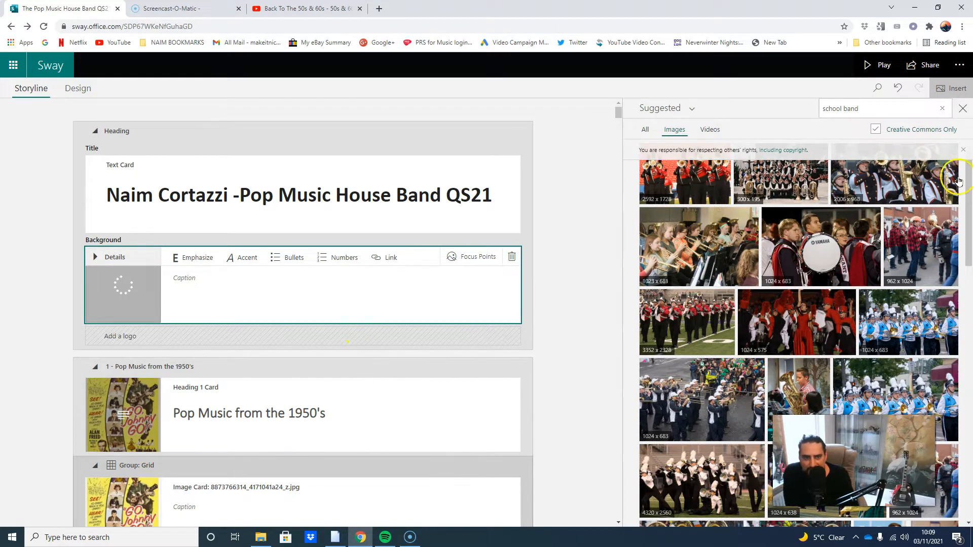
- Close the insert pane and preview the title slide with its new children's band background
{"action": "left_click", "coordinate": [963, 111]}
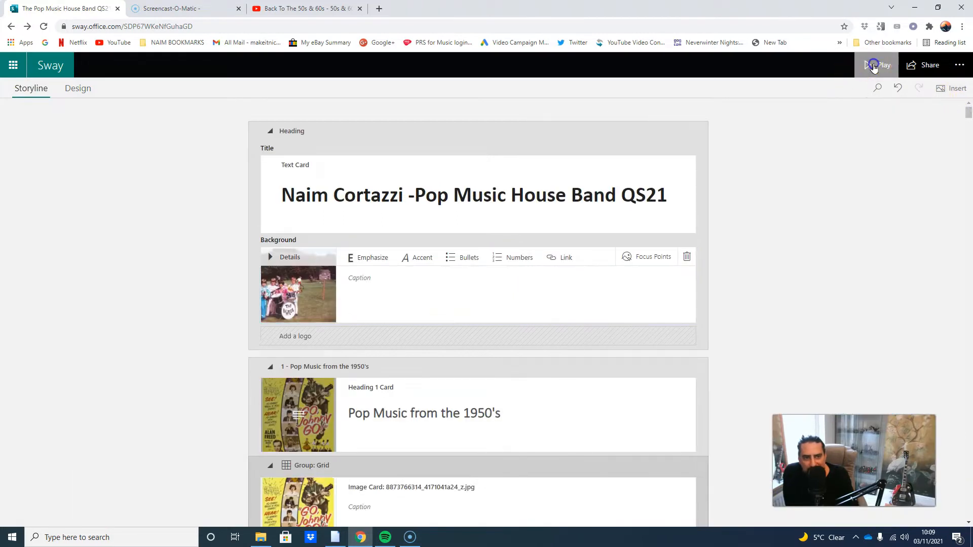
{"action": "left_click", "coordinate": [871, 65]}
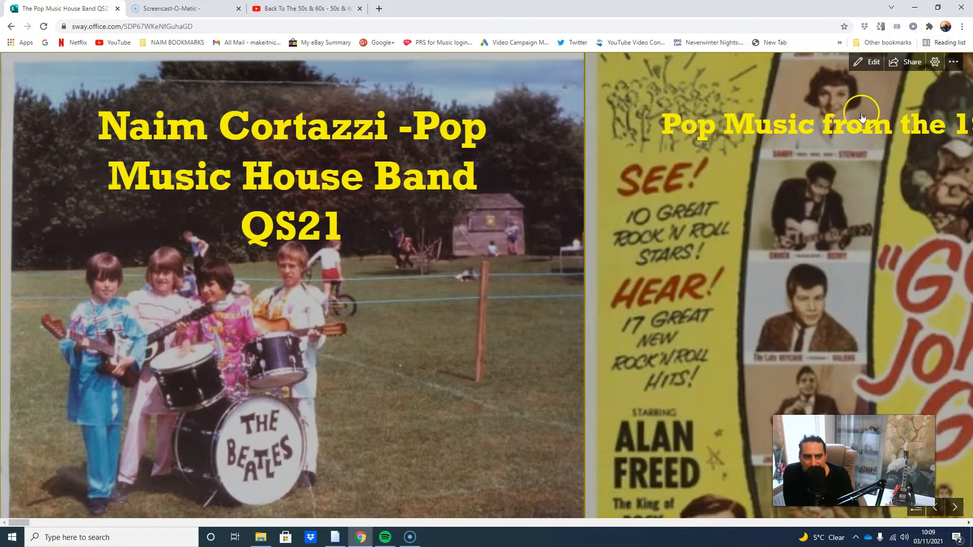
{"action": "left_click", "coordinate": [868, 61]}
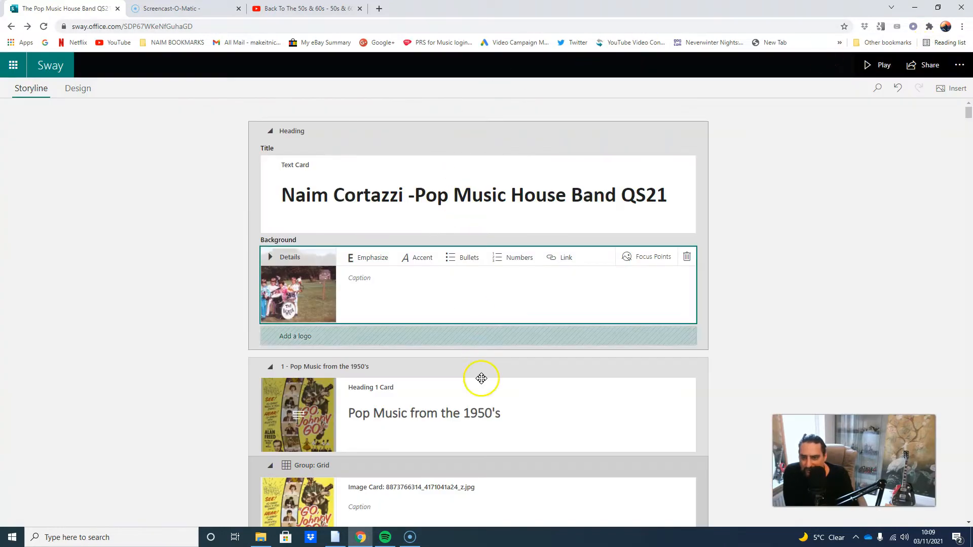
- Review the storyline cards down to the 1950's Grid group, then play the Sway
{"action": "scroll", "coordinate": [223, 278], "scroll_direction": "down", "scroll_amount": 3}
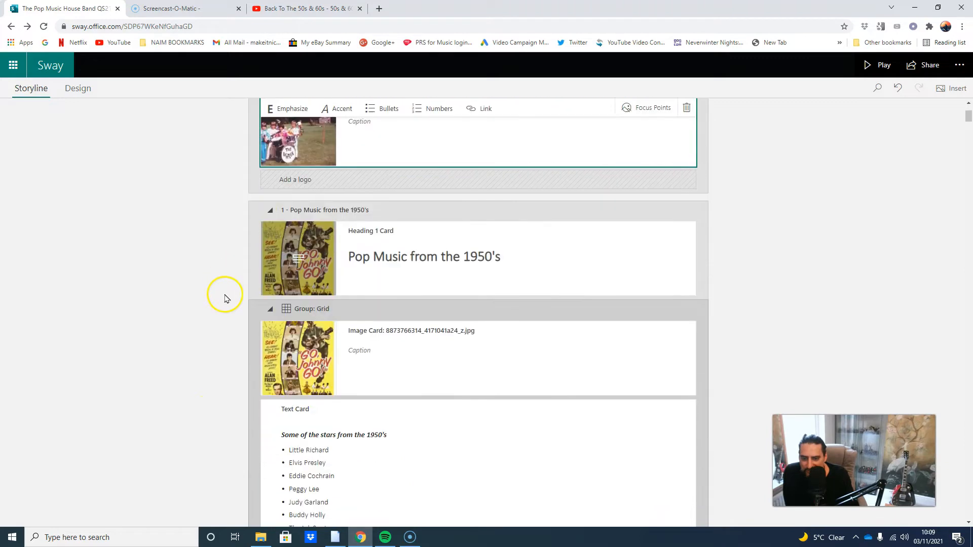
{"action": "scroll", "coordinate": [189, 296], "scroll_direction": "down", "scroll_amount": 3}
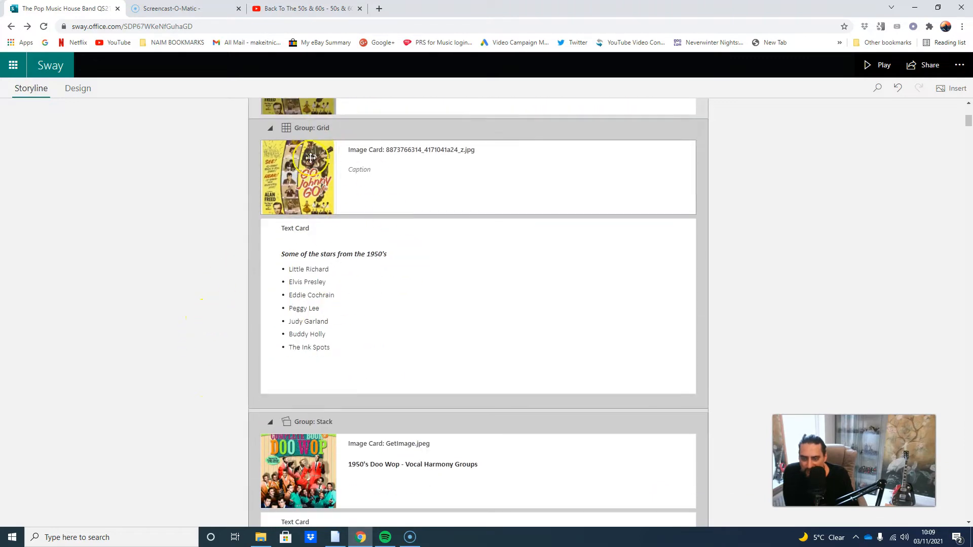
{"action": "scroll", "coordinate": [197, 339], "scroll_direction": "down", "scroll_amount": 3}
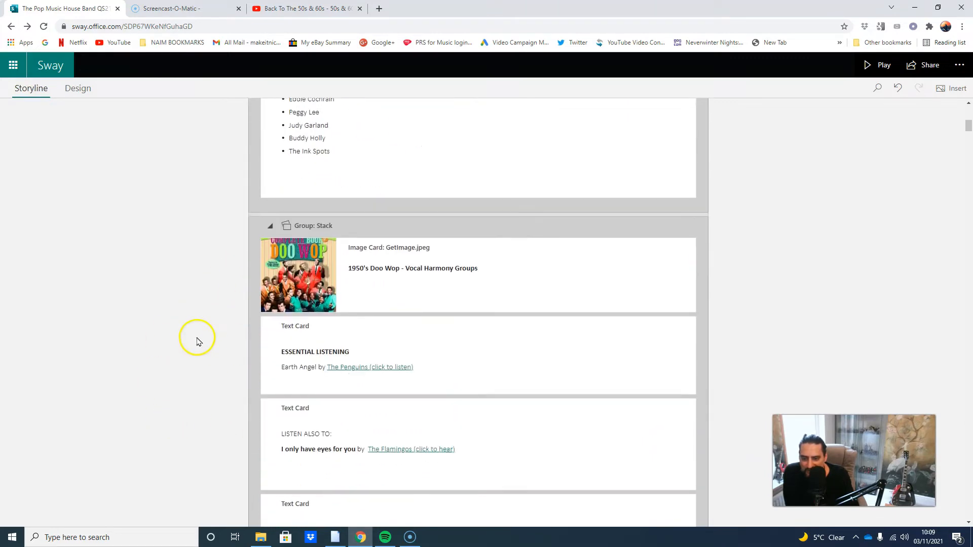
{"action": "scroll", "coordinate": [197, 339], "scroll_direction": "up", "scroll_amount": 6}
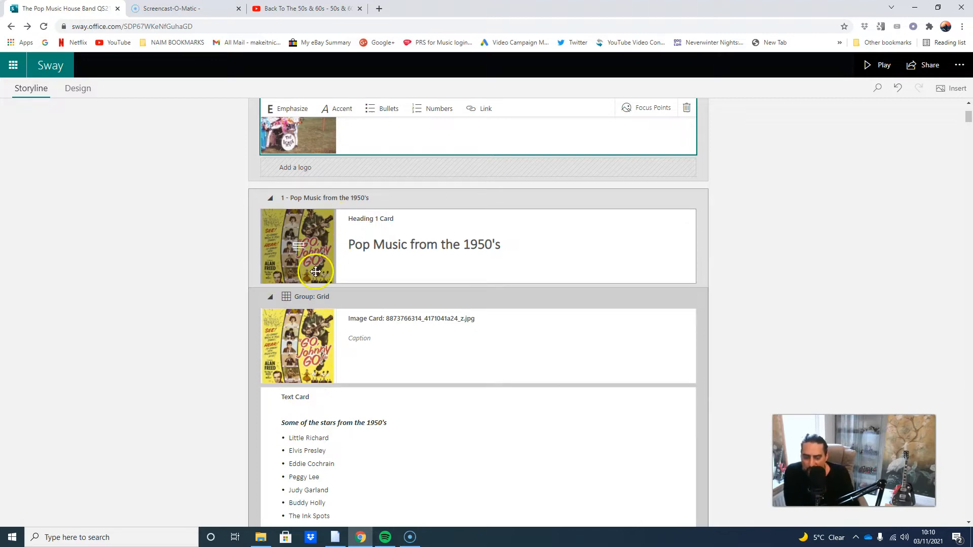
{"action": "scroll", "coordinate": [374, 355], "scroll_direction": "down", "scroll_amount": 3}
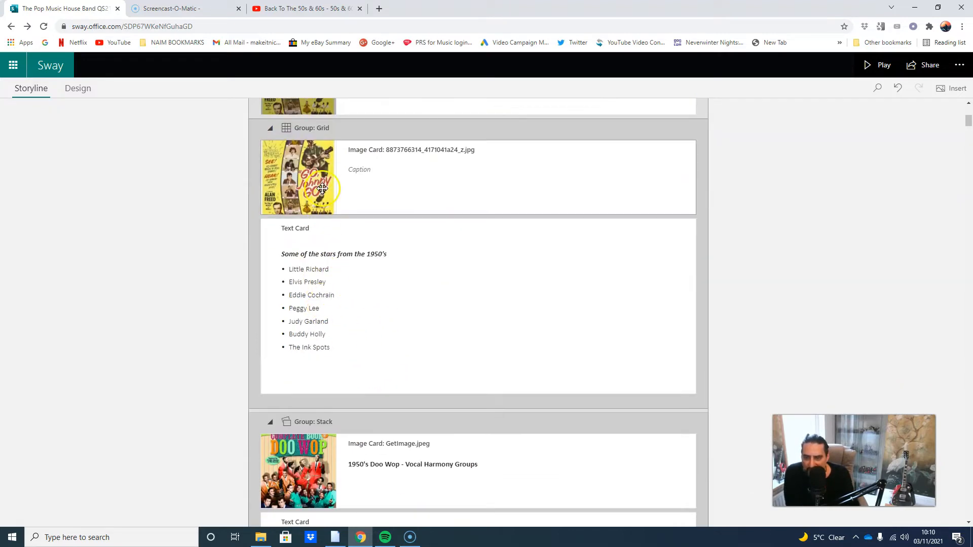
{"action": "left_click", "coordinate": [881, 65]}
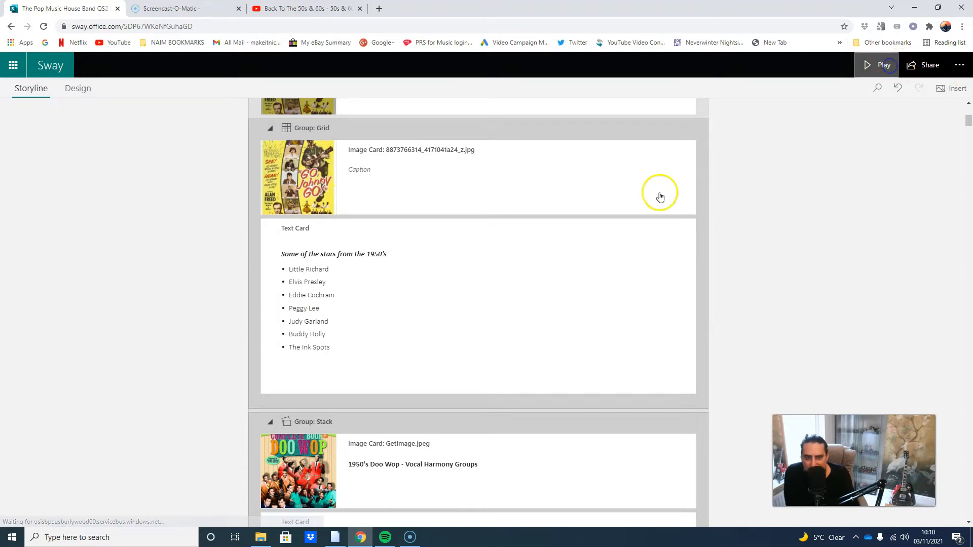
- Step through the presentation from the Pop Music 1950's section to the 1950's playlist slide
{"action": "left_click", "coordinate": [957, 505]}
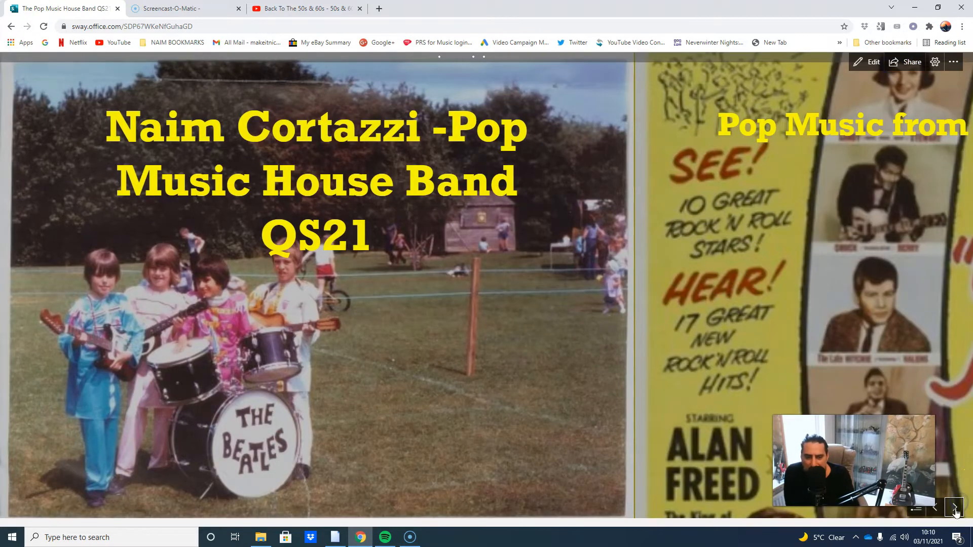
{"action": "left_click", "coordinate": [954, 508]}
{"action": "left_click", "coordinate": [954, 511]}
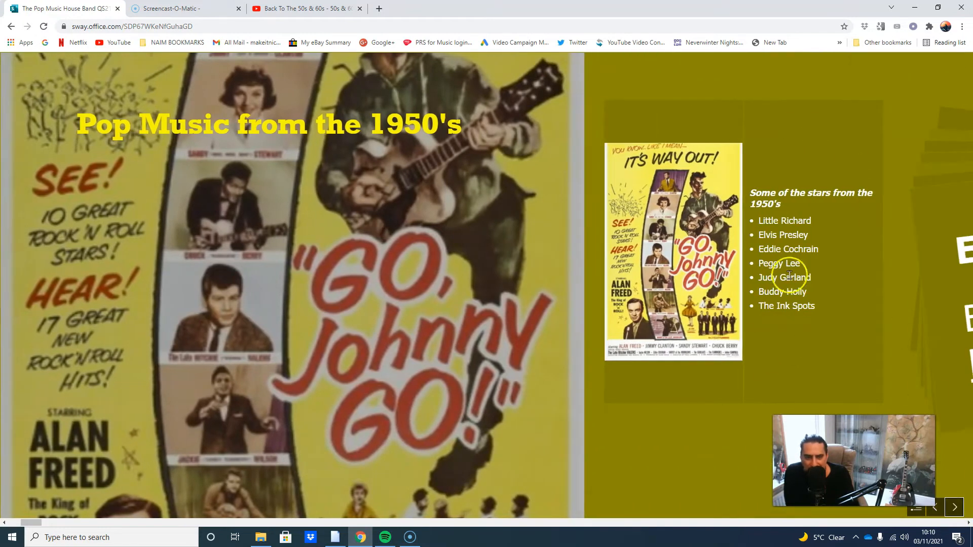
{"action": "mouse_move", "coordinate": [818, 307]}
{"action": "left_mouse_down"}
{"action": "mouse_move", "coordinate": [758, 263]}
{"action": "mouse_move", "coordinate": [758, 221]}
{"action": "left_mouse_up"}
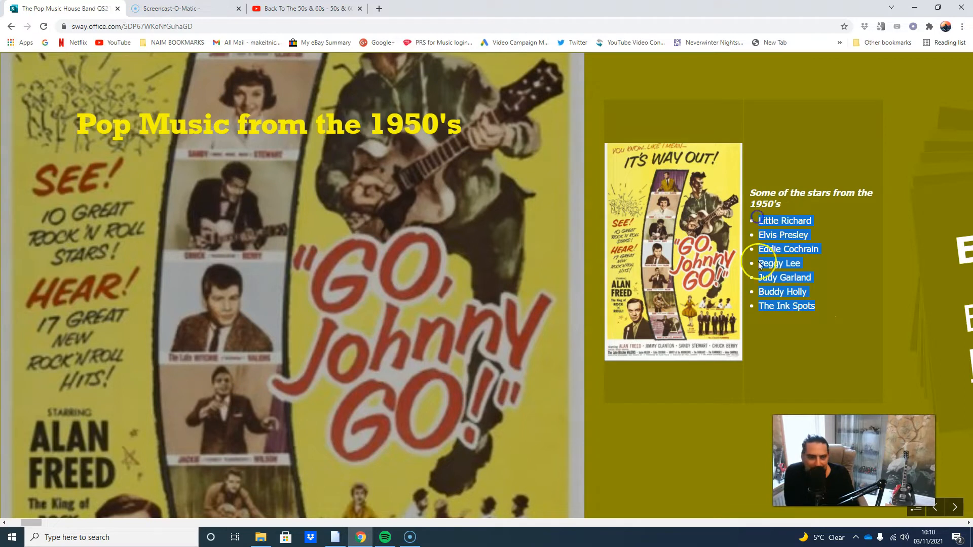
{"action": "left_click", "coordinate": [954, 510]}
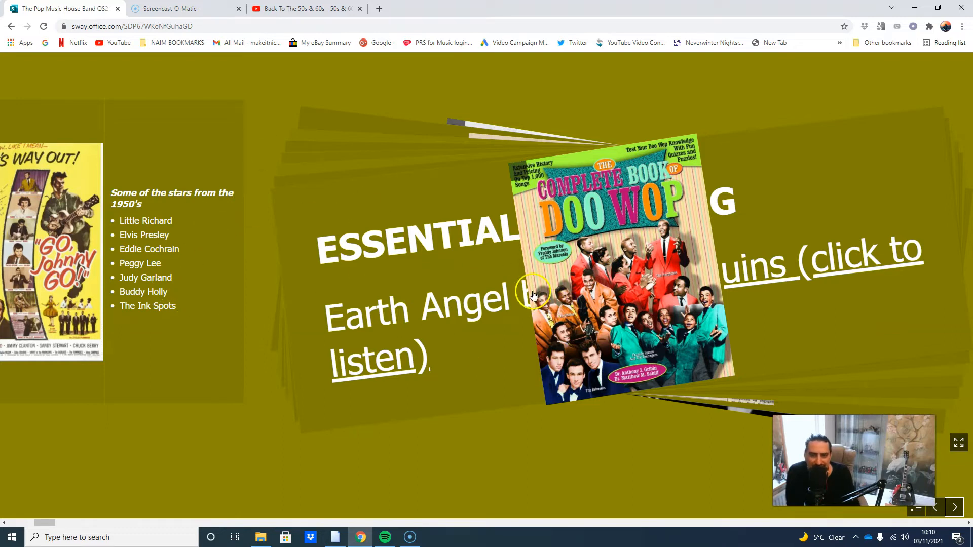
{"action": "left_click", "coordinate": [955, 507]}
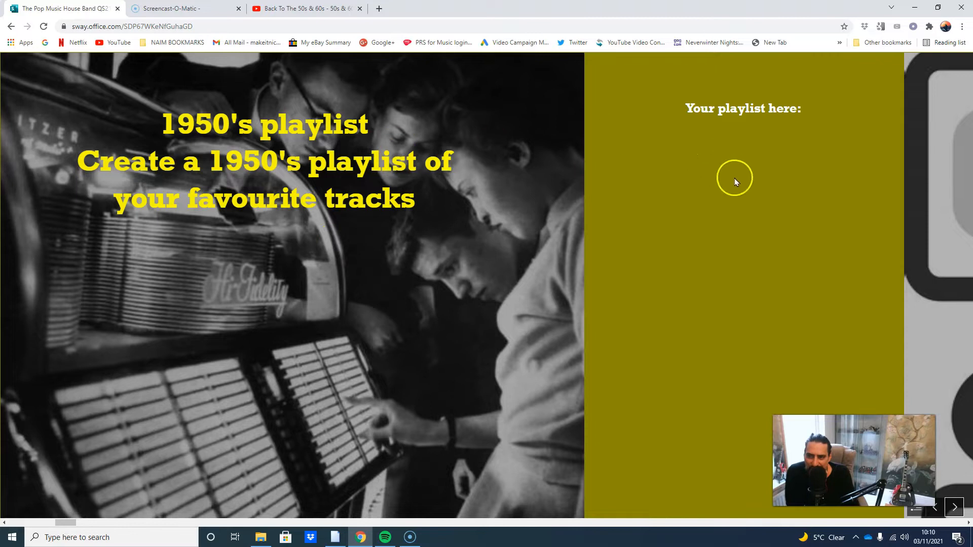
- Select the 'Your playlist here' caption text, then return to the Storyline editor
{"action": "double_click", "coordinate": [800, 109]}
{"action": "scroll", "coordinate": [845, 201], "scroll_direction": "up", "scroll_amount": 2}
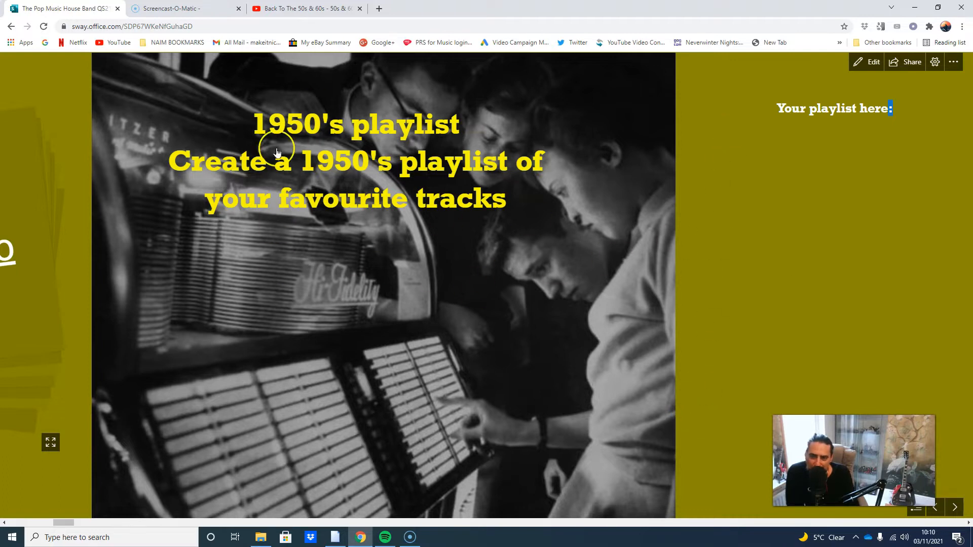
{"action": "left_click", "coordinate": [867, 62]}
{"action": "scroll", "coordinate": [397, 313], "scroll_direction": "down", "scroll_amount": 1}
- Delete the jukebox background image from the 1950's playlist heading card
{"action": "scroll", "coordinate": [397, 312], "scroll_direction": "down", "scroll_amount": 20}
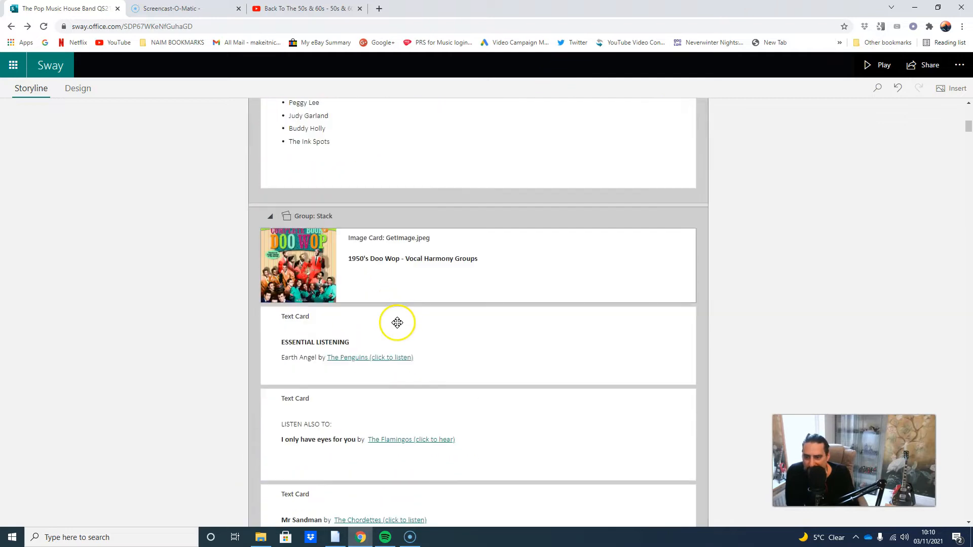
{"action": "scroll", "coordinate": [410, 322], "scroll_direction": "up", "scroll_amount": 5}
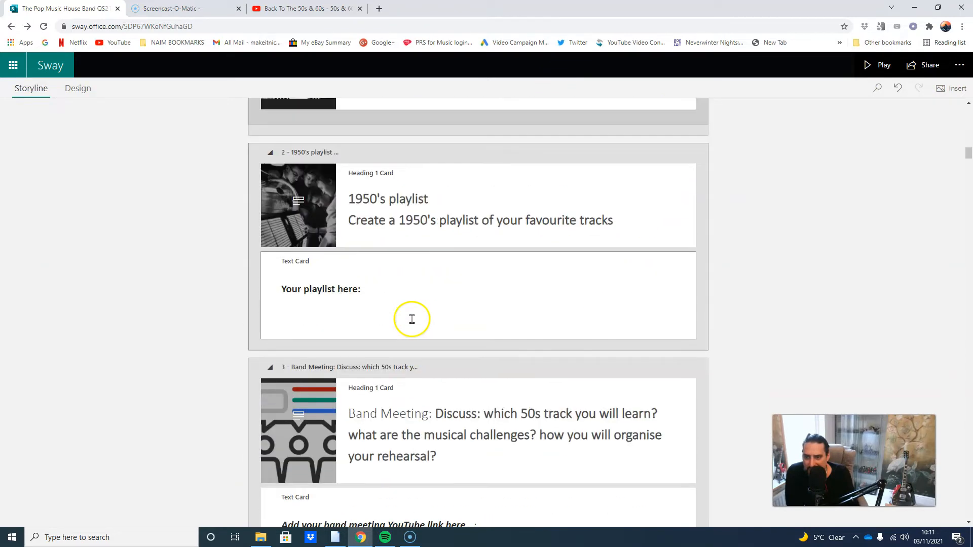
{"action": "left_click", "coordinate": [319, 177]}
{"action": "left_click", "coordinate": [270, 173]}
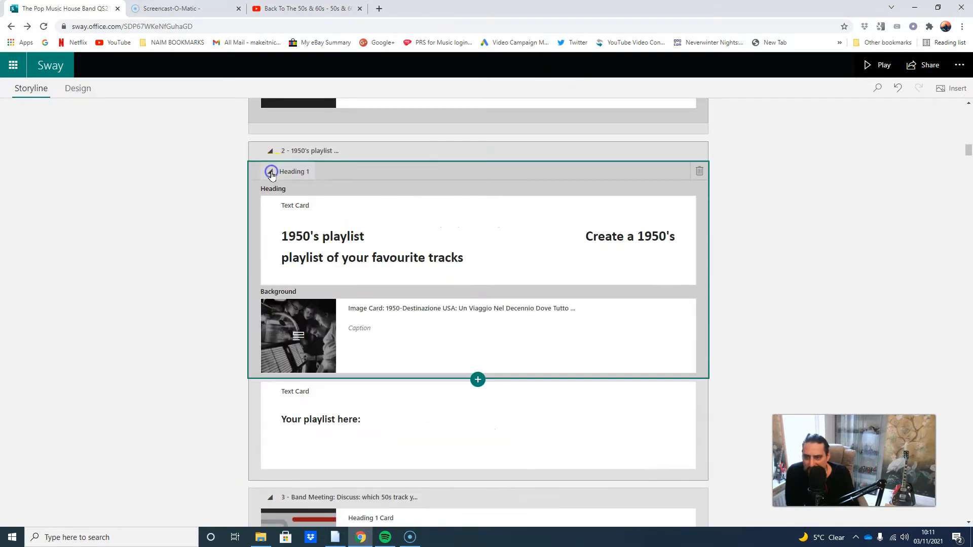
{"action": "left_click", "coordinate": [324, 321]}
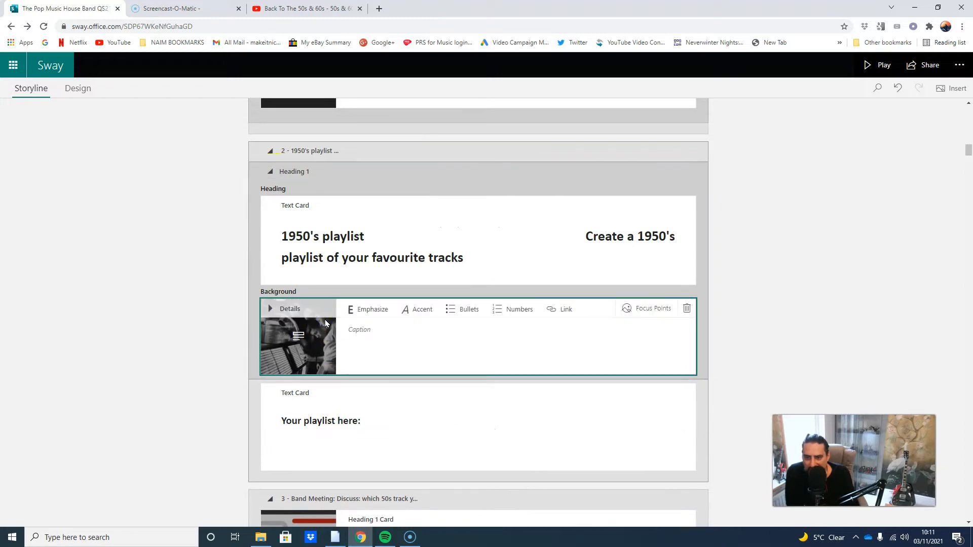
{"action": "left_click", "coordinate": [686, 308]}
- Search images for '50s dancing' and place a dancing photo as the heading background
{"action": "left_click", "coordinate": [348, 298]}
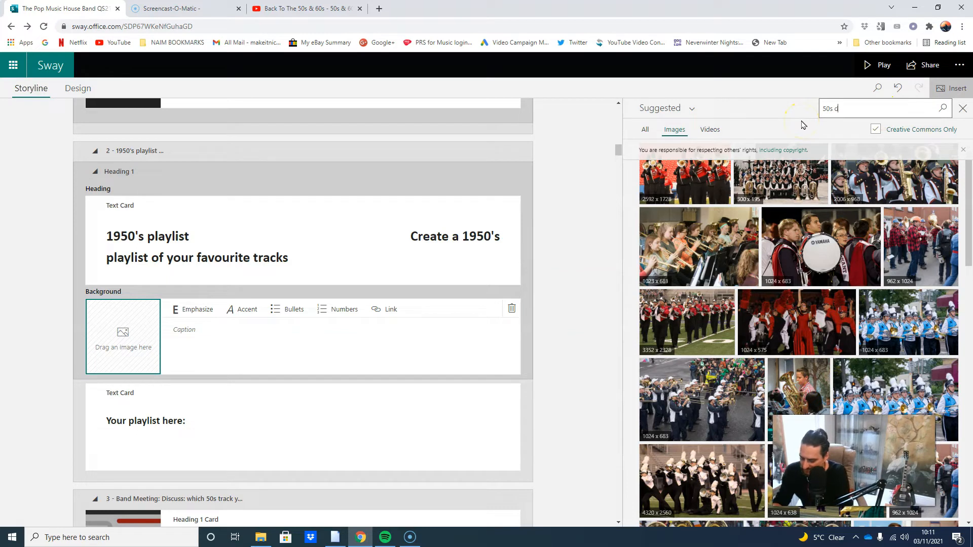
{"action": "key", "text": "Return"}
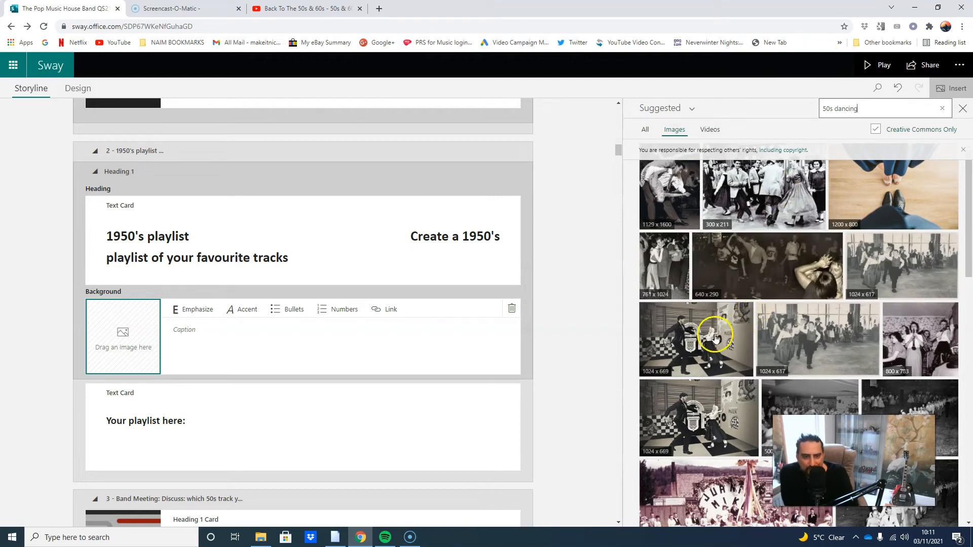
{"action": "left_click_drag", "start_coordinate": [714, 337], "coordinate": [124, 337]}
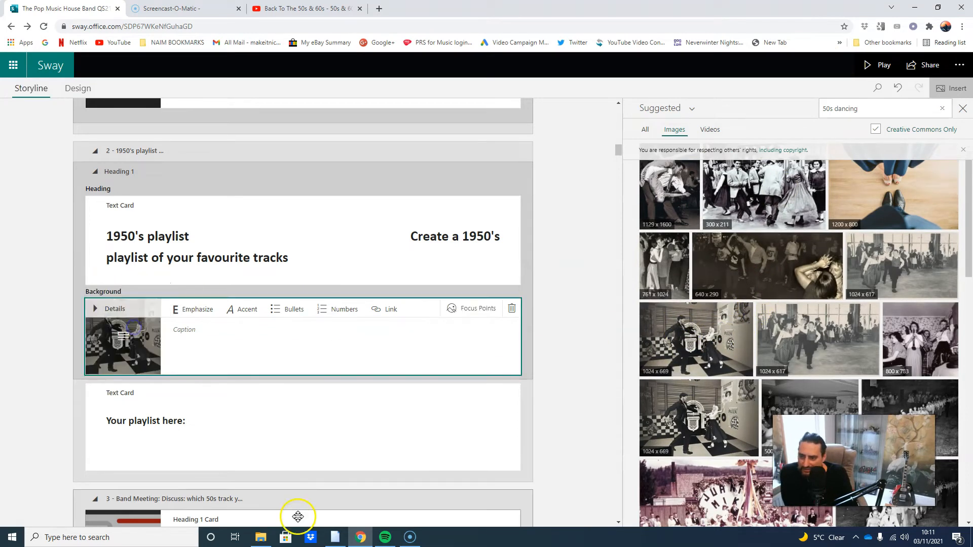
{"action": "left_click", "coordinate": [963, 109]}
- Play the Sway through to the guitar photo question slide, then return to the editor
{"action": "left_click", "coordinate": [878, 65]}
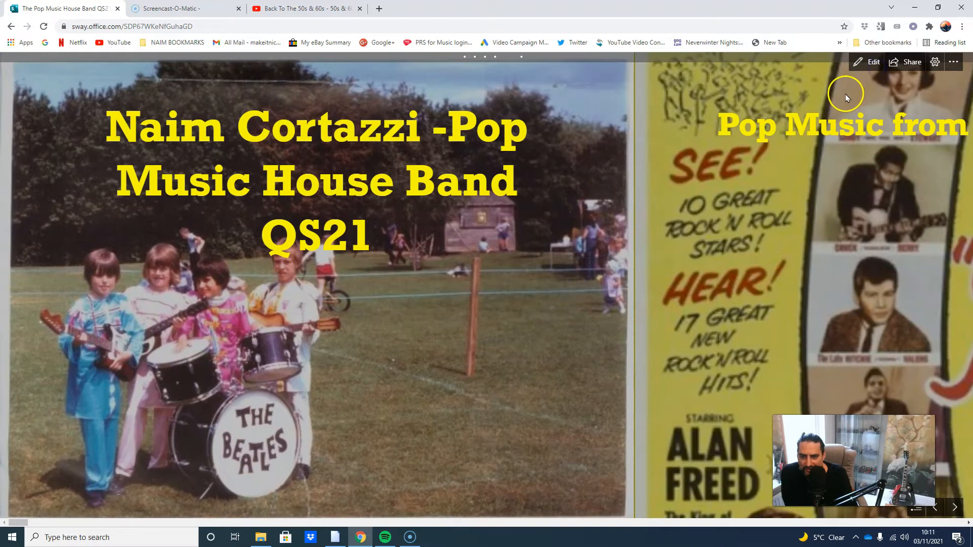
{"action": "left_click", "coordinate": [955, 507]}
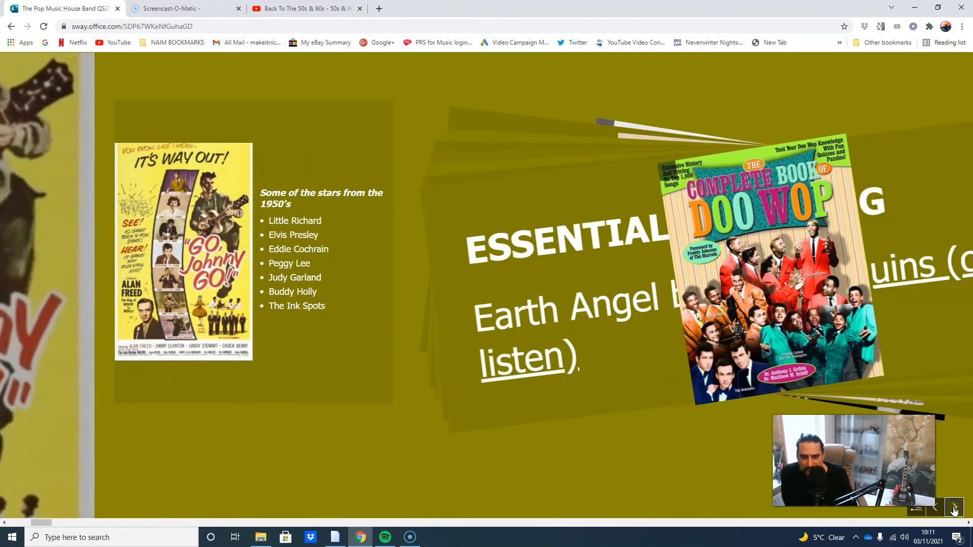
{"action": "left_click", "coordinate": [955, 507]}
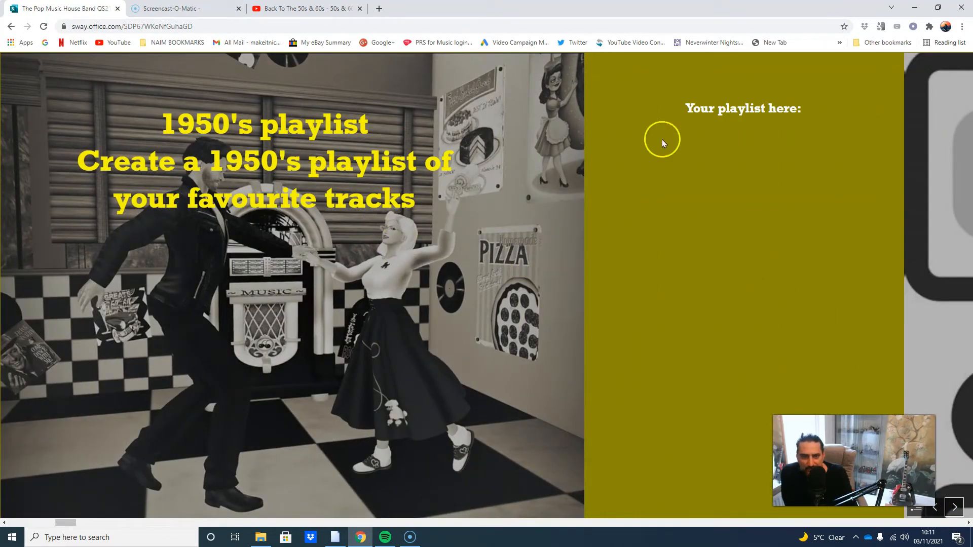
{"action": "left_click", "coordinate": [954, 507]}
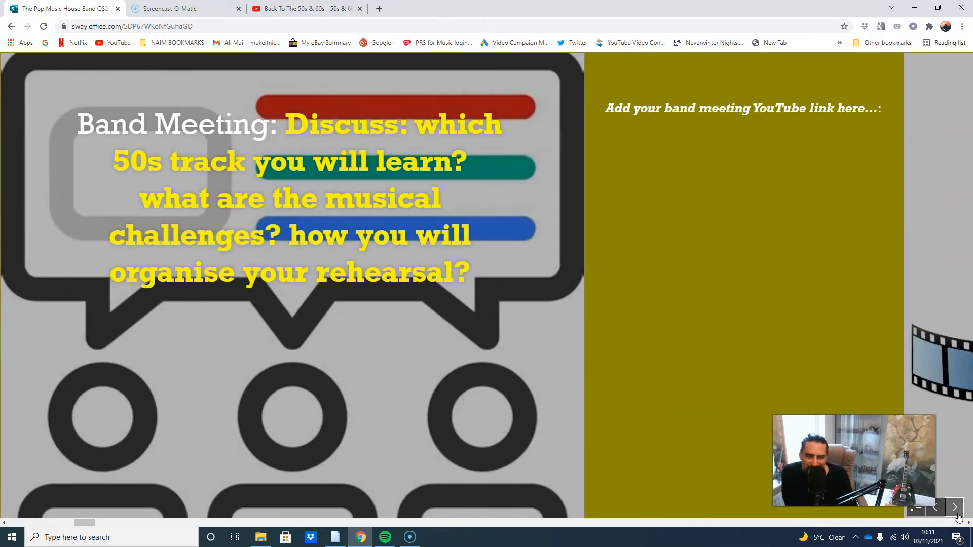
{"action": "left_click", "coordinate": [956, 513]}
{"action": "left_click", "coordinate": [954, 508]}
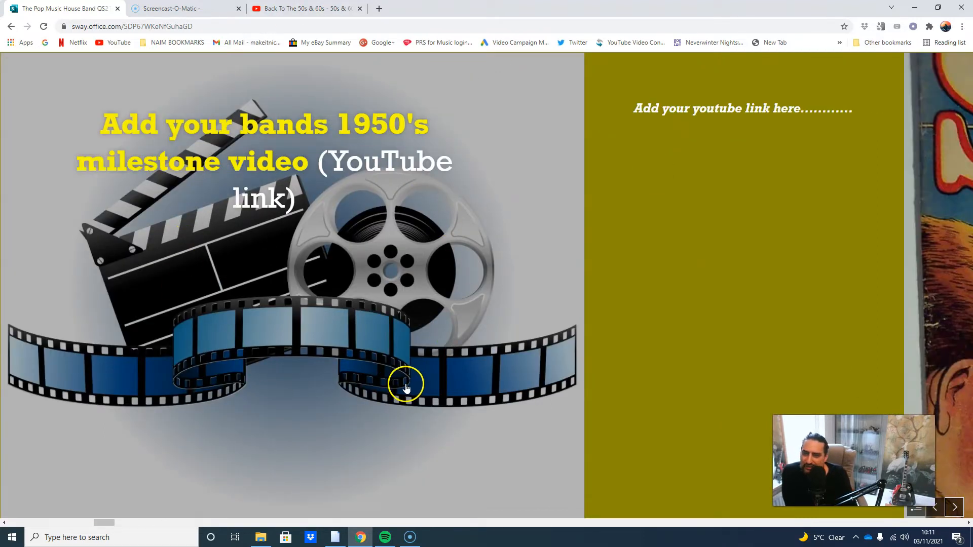
{"action": "left_click", "coordinate": [953, 508]}
{"action": "left_click", "coordinate": [954, 507]}
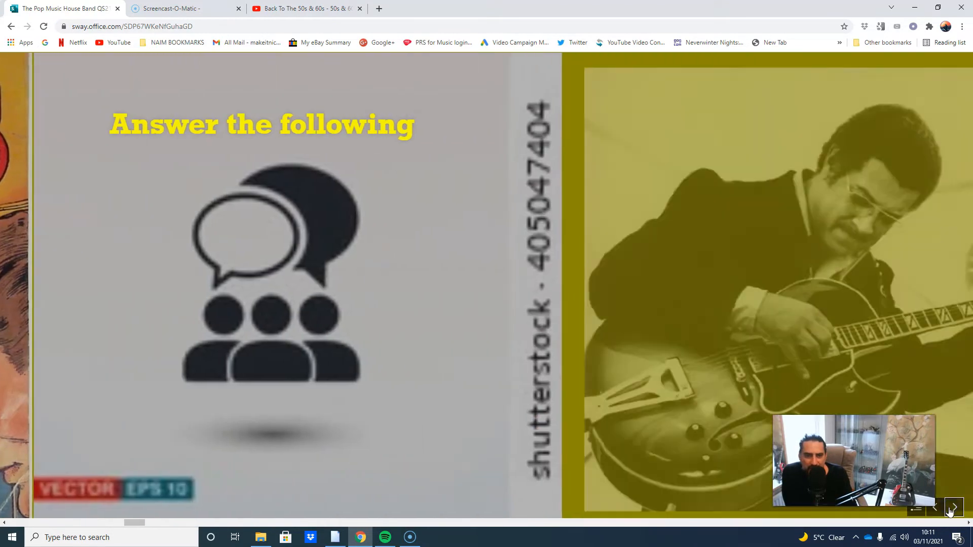
{"action": "left_click", "coordinate": [953, 508]}
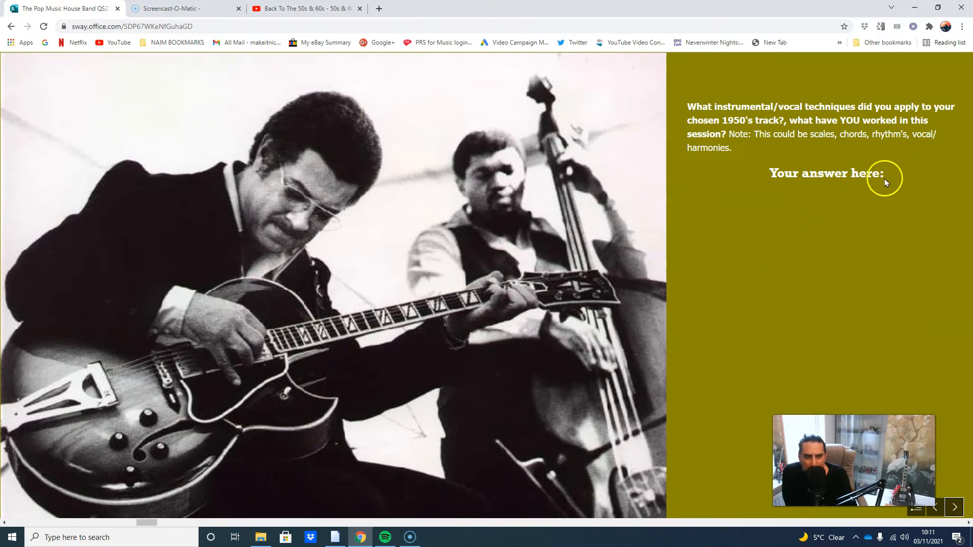
{"action": "scroll", "coordinate": [774, 354], "scroll_direction": "up", "scroll_amount": 1}
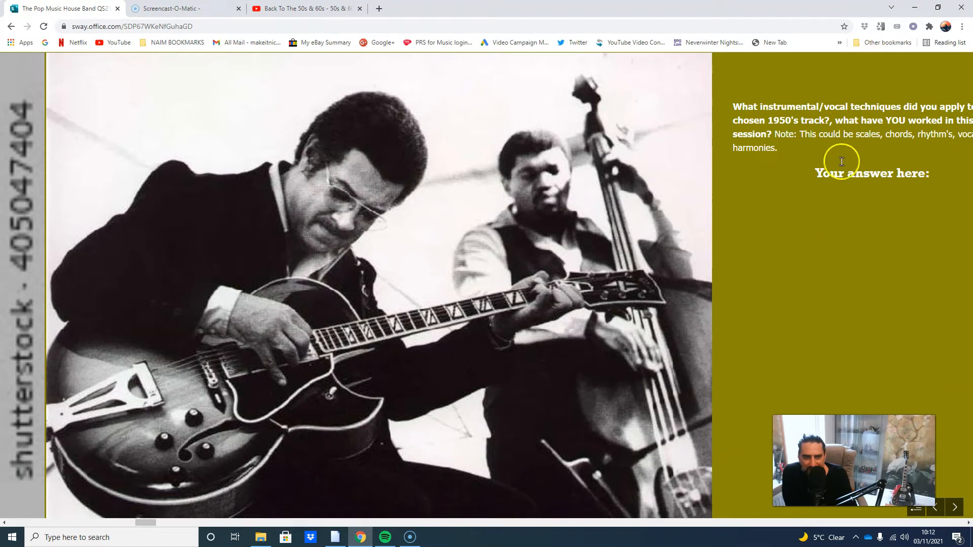
{"action": "left_click", "coordinate": [875, 61]}
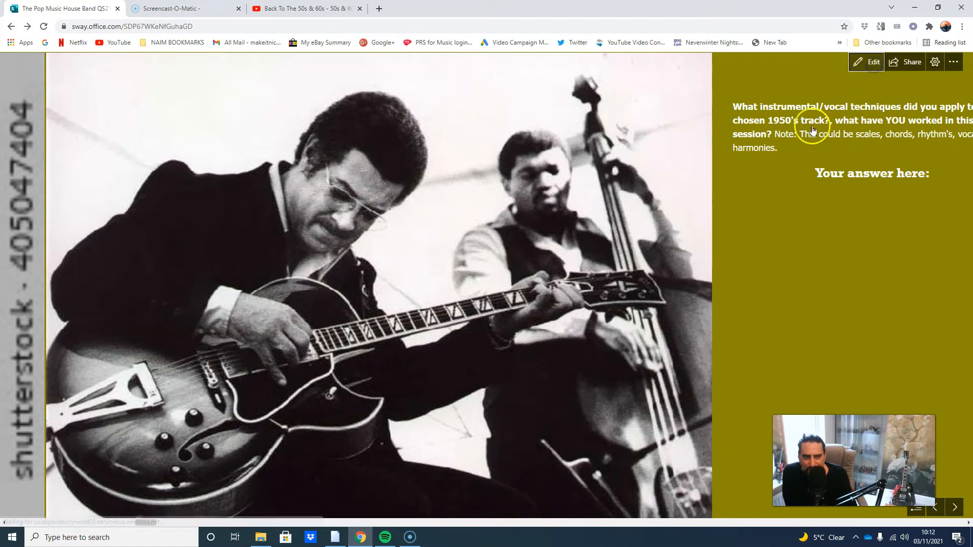
{"action": "scroll", "coordinate": [412, 400], "scroll_direction": "down", "scroll_amount": 10}
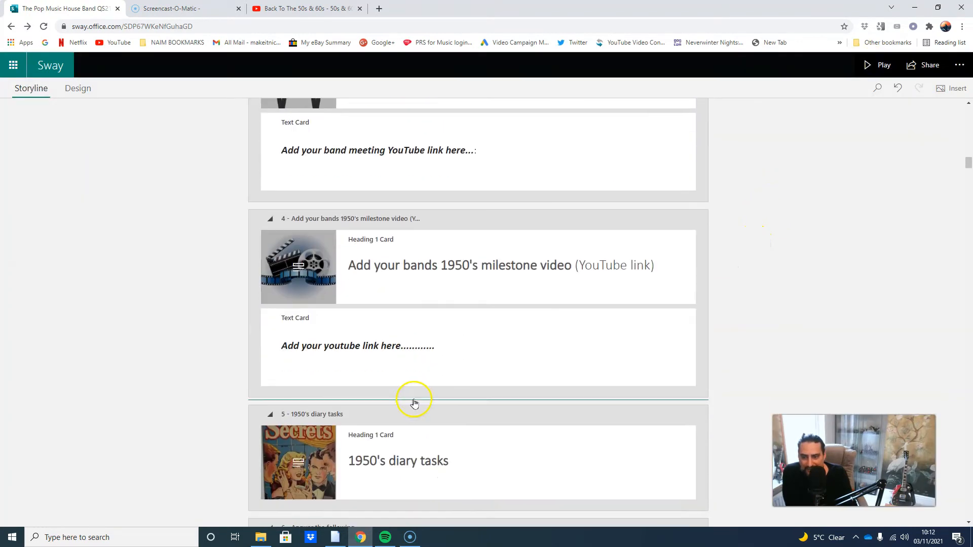
{"action": "scroll", "coordinate": [416, 414], "scroll_direction": "down", "scroll_amount": 15}
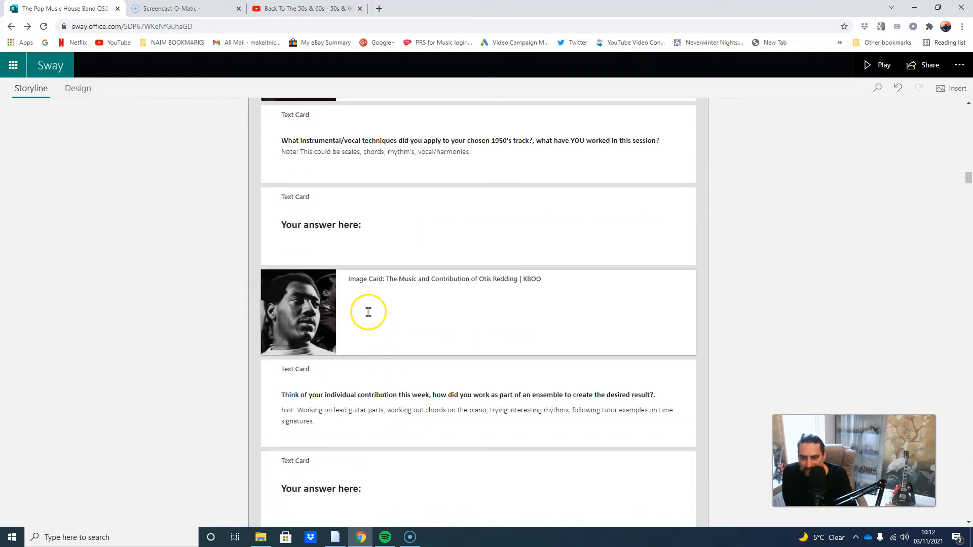
{"action": "scroll", "coordinate": [360, 373], "scroll_direction": "down", "scroll_amount": 2}
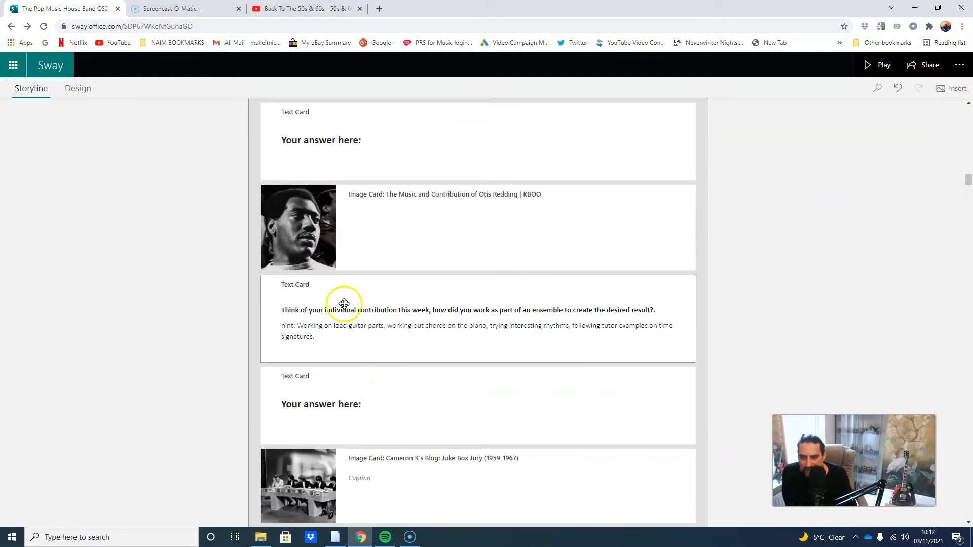
{"action": "left_click_drag", "start_coordinate": [281, 310], "coordinate": [650, 317]}
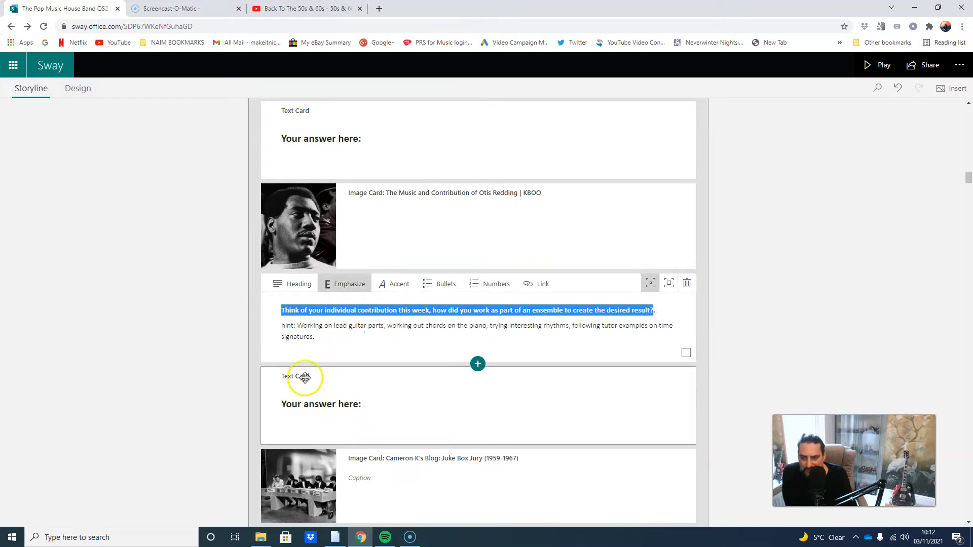
{"action": "left_click", "coordinate": [373, 405]}
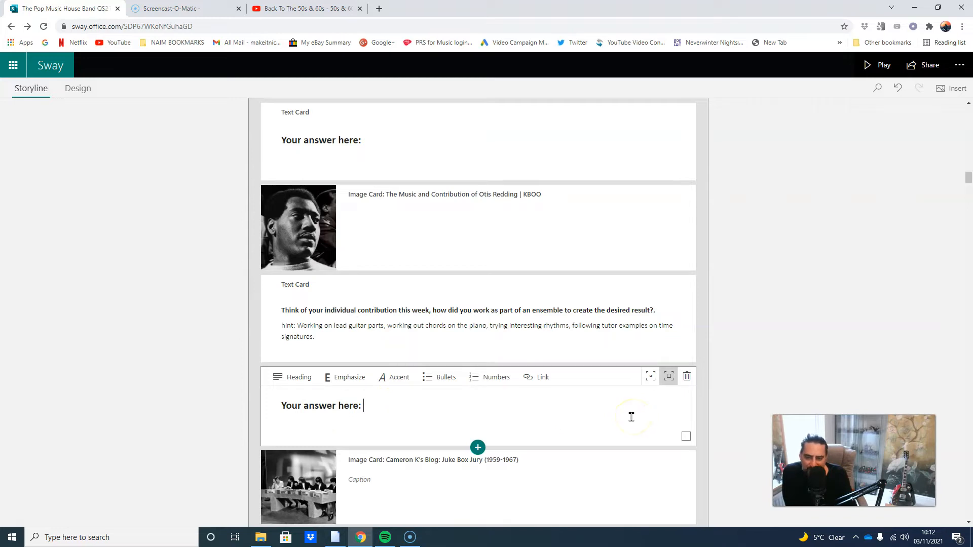
{"action": "left_click", "coordinate": [366, 408]}
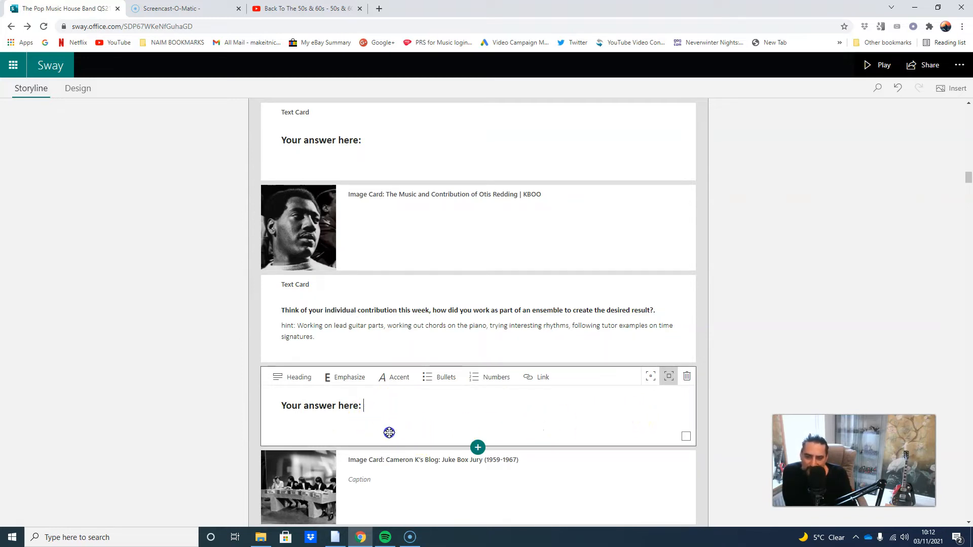
{"action": "left_click", "coordinate": [368, 403]}
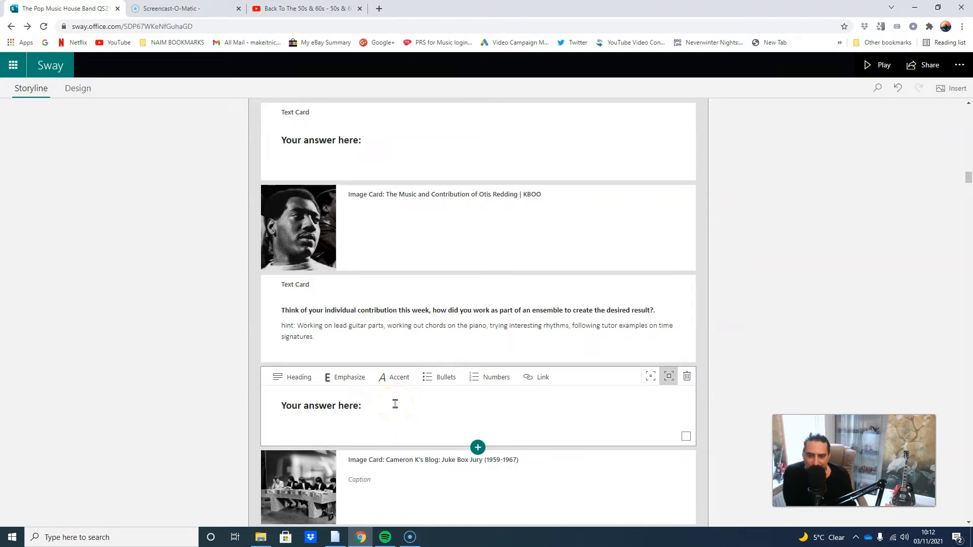
{"action": "left_click_drag", "start_coordinate": [290, 311], "coordinate": [444, 305]}
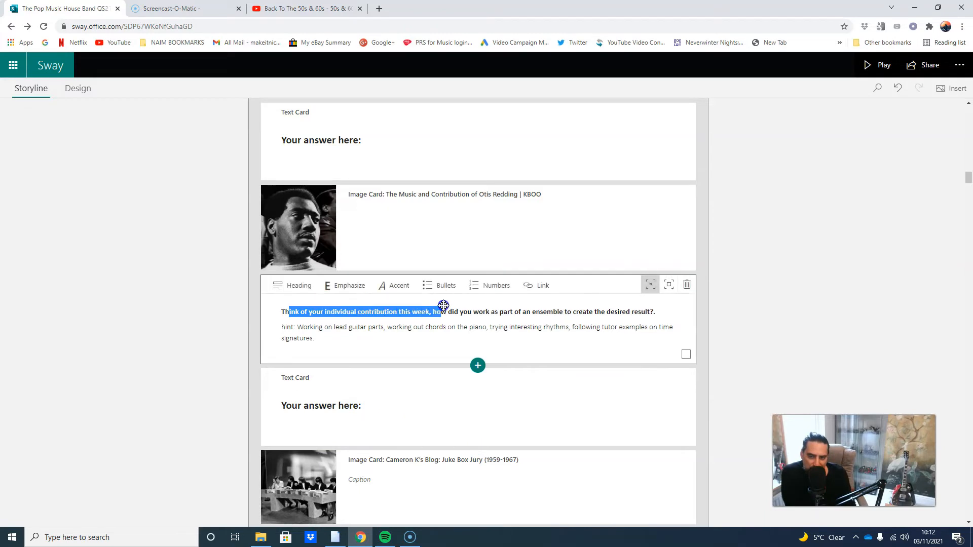
{"action": "left_click", "coordinate": [391, 408]}
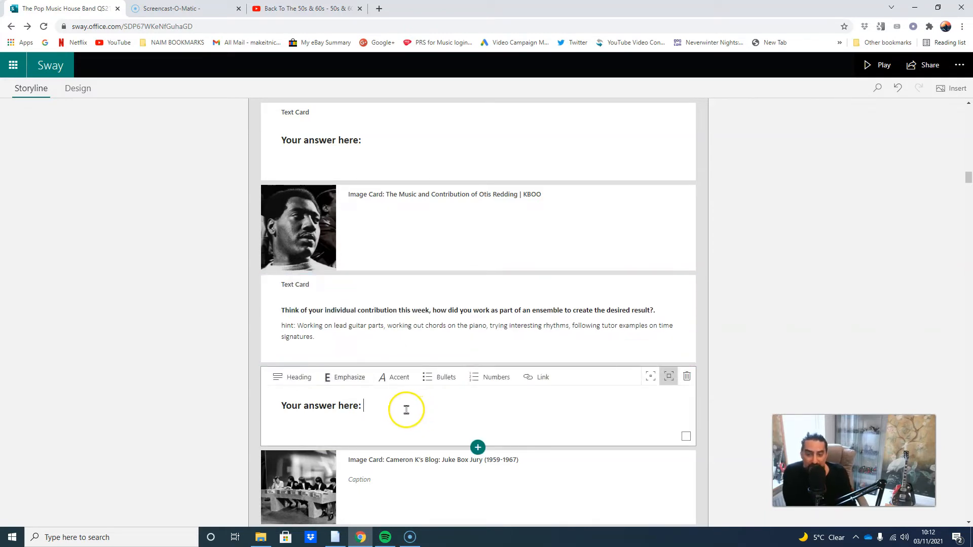
{"action": "left_click", "coordinate": [373, 408]}
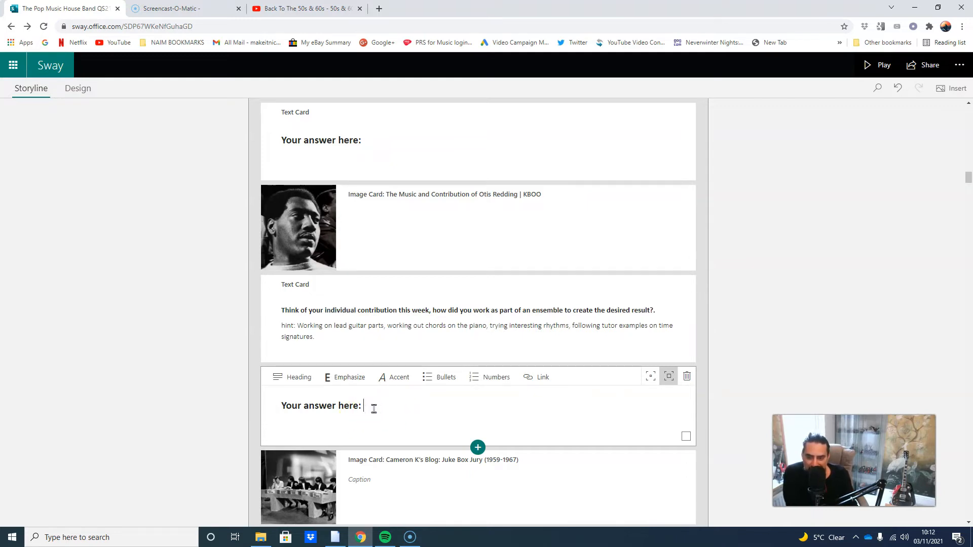
{"action": "scroll", "coordinate": [384, 414], "scroll_direction": "down", "scroll_amount": 5}
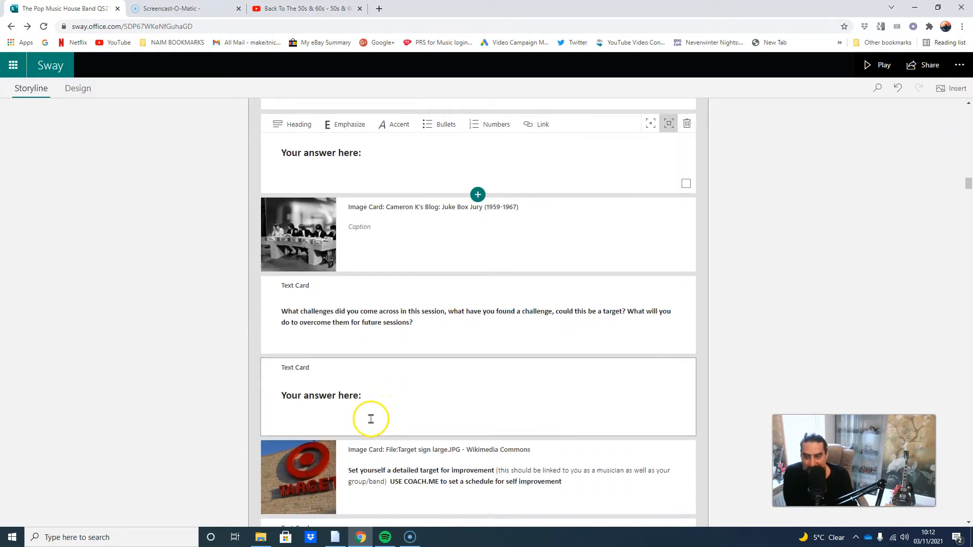
{"action": "scroll", "coordinate": [370, 418], "scroll_direction": "up", "scroll_amount": 5}
{"action": "scroll", "coordinate": [377, 413], "scroll_direction": "down", "scroll_amount": 2}
{"action": "scroll", "coordinate": [380, 410], "scroll_direction": "down", "scroll_amount": 12}
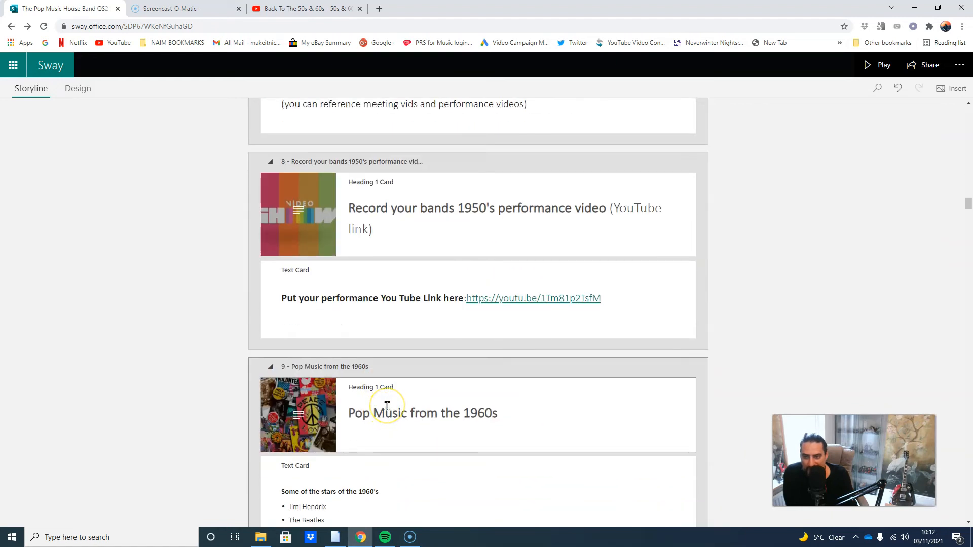
{"action": "scroll", "coordinate": [390, 410], "scroll_direction": "up", "scroll_amount": 8}
{"action": "scroll", "coordinate": [397, 415], "scroll_direction": "down", "scroll_amount": 3}
{"action": "scroll", "coordinate": [396, 408], "scroll_direction": "up", "scroll_amount": 2}
{"action": "scroll", "coordinate": [396, 408], "scroll_direction": "down", "scroll_amount": 2}
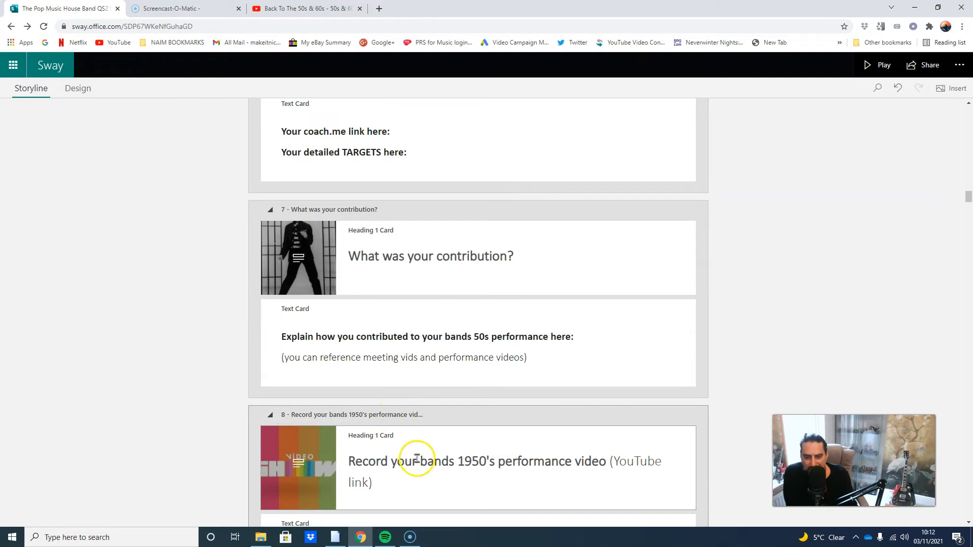
{"action": "scroll", "coordinate": [421, 473], "scroll_direction": "down", "scroll_amount": 3}
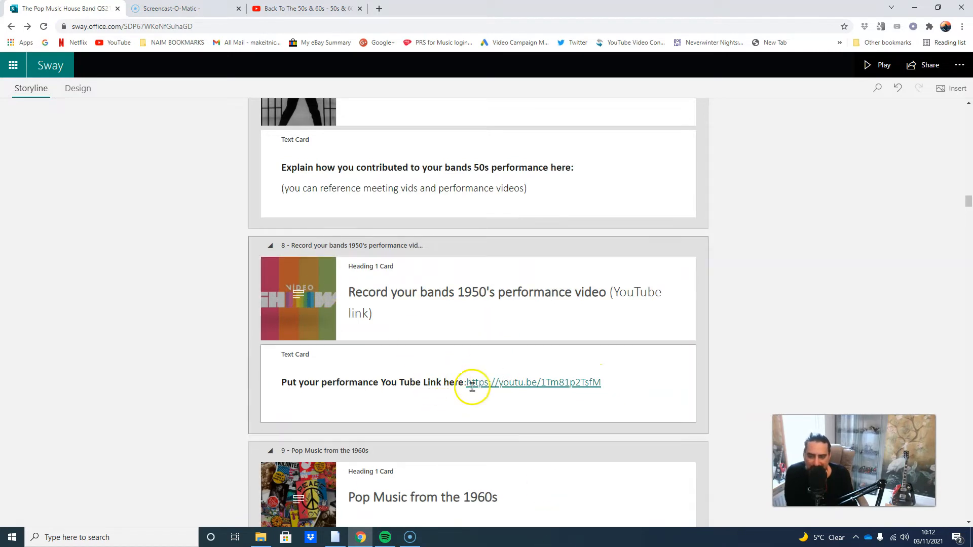
{"action": "scroll", "coordinate": [423, 394], "scroll_direction": "up", "scroll_amount": 10}
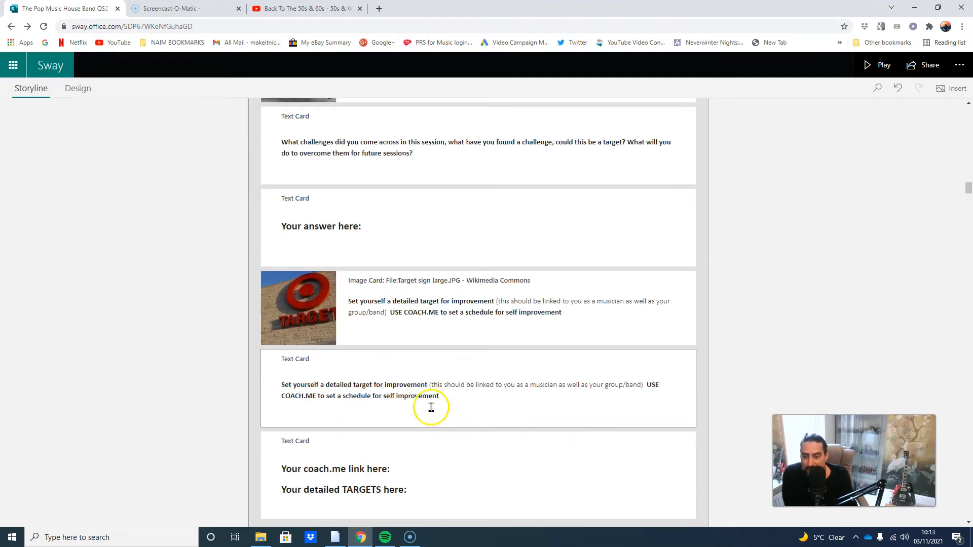
{"action": "scroll", "coordinate": [428, 401], "scroll_direction": "up", "scroll_amount": 2}
{"action": "scroll", "coordinate": [418, 390], "scroll_direction": "up", "scroll_amount": 4}
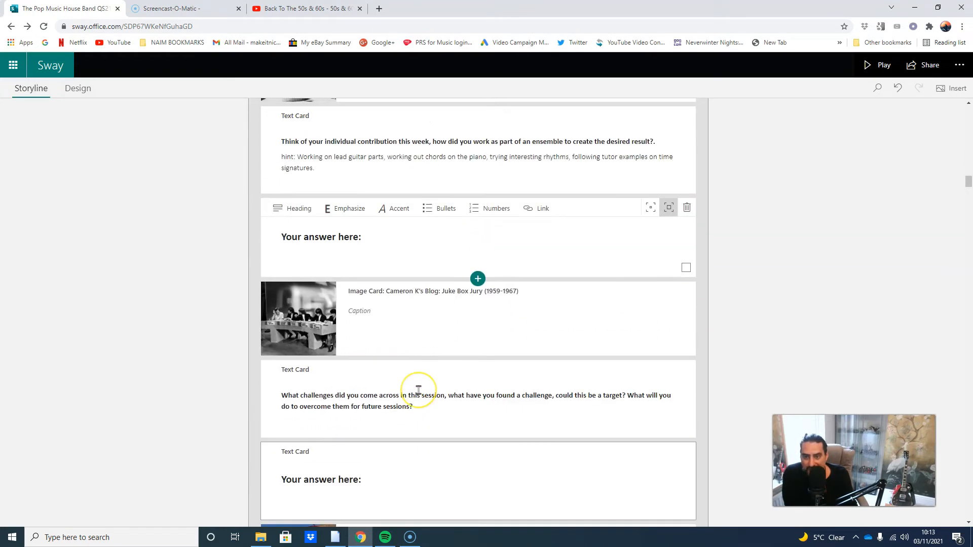
{"action": "scroll", "coordinate": [418, 390], "scroll_direction": "up", "scroll_amount": 6}
{"action": "scroll", "coordinate": [419, 390], "scroll_direction": "up", "scroll_amount": 4}
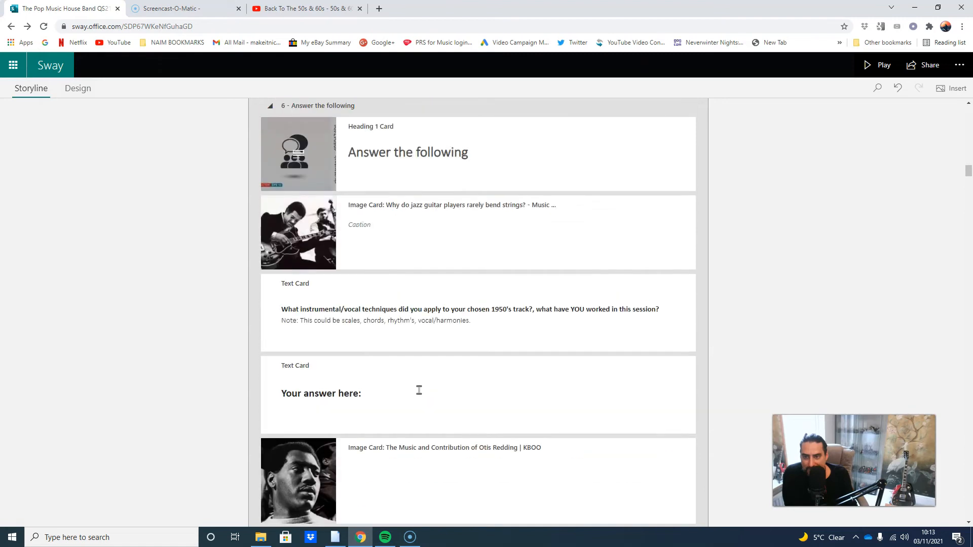
{"action": "scroll", "coordinate": [419, 390], "scroll_direction": "up", "scroll_amount": 4}
{"action": "scroll", "coordinate": [419, 391], "scroll_direction": "down", "scroll_amount": 8}
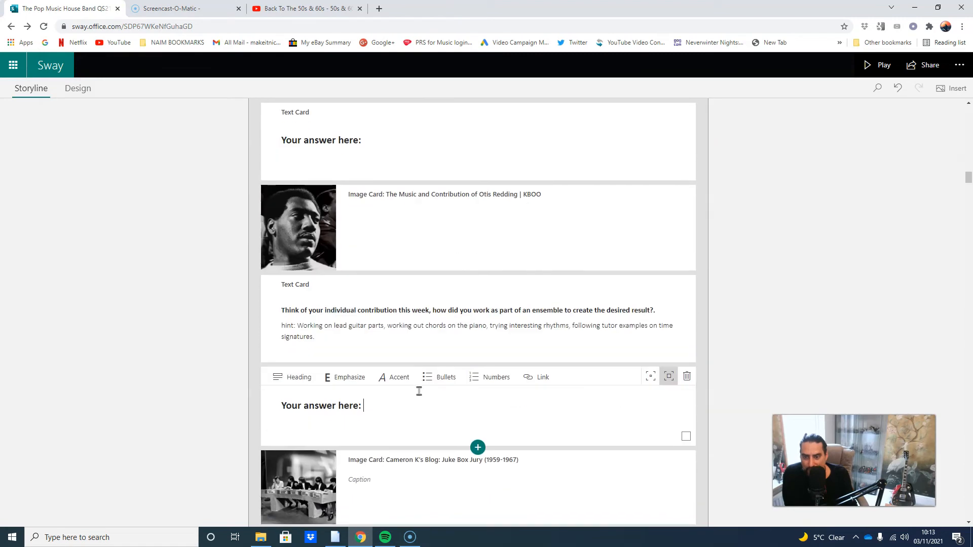
{"action": "scroll", "coordinate": [419, 391], "scroll_direction": "down", "scroll_amount": 2}
{"action": "scroll", "coordinate": [420, 391], "scroll_direction": "down", "scroll_amount": 4}
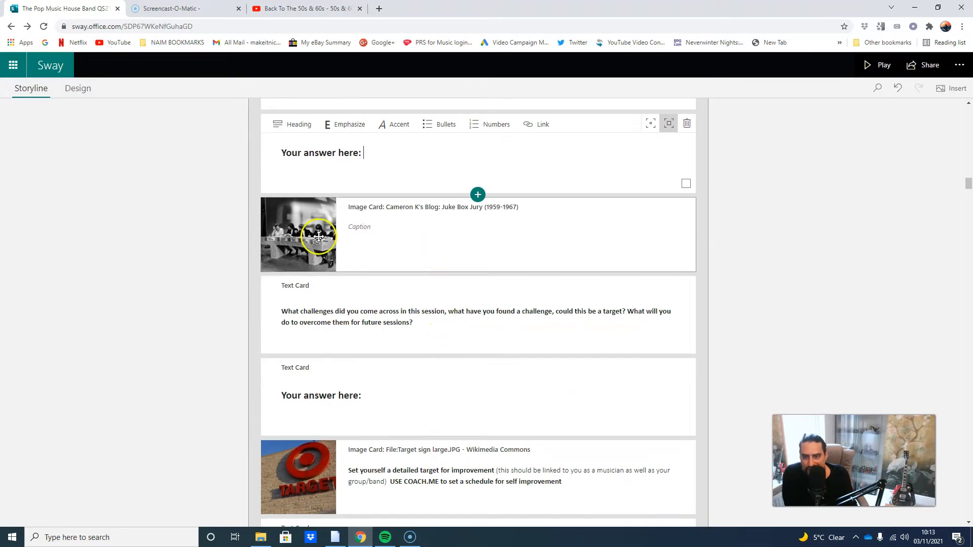
- Delete the Juke Box Jury image card from the storyline
{"action": "left_click", "coordinate": [318, 236]}
{"action": "left_click", "coordinate": [271, 206]}
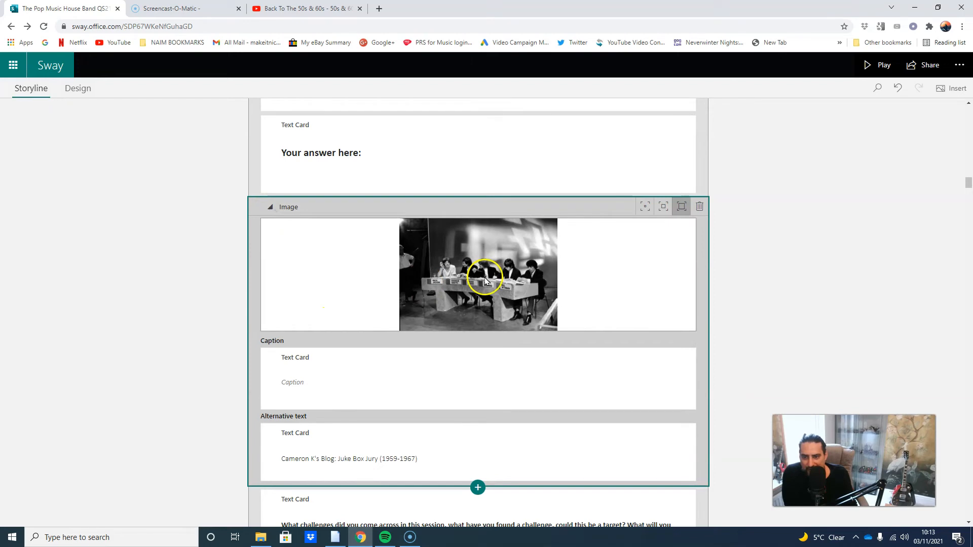
{"action": "left_click", "coordinate": [485, 280]}
{"action": "left_click", "coordinate": [617, 272]}
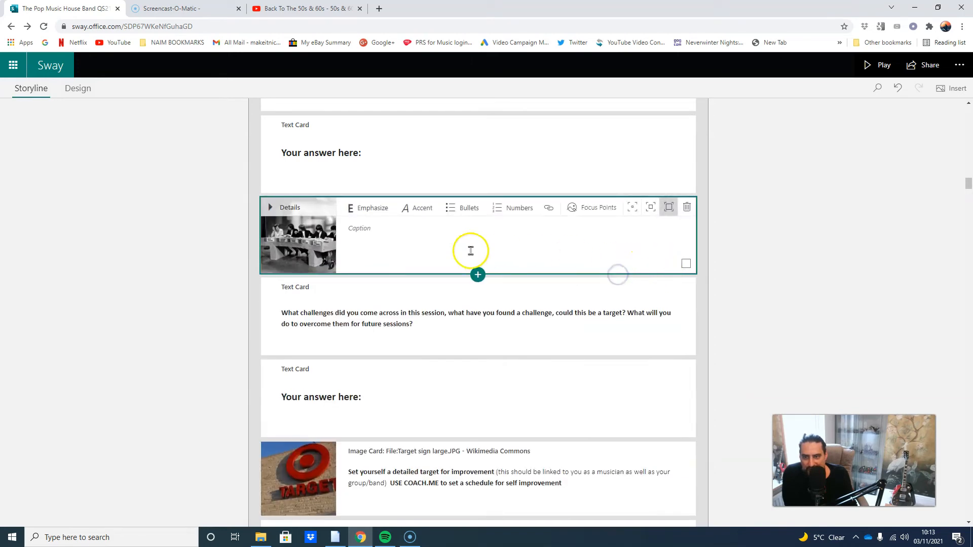
{"action": "left_click", "coordinate": [687, 208]}
- Bring up the new-card options below the 'Your answer here:' card
{"action": "left_click", "coordinate": [414, 156]}
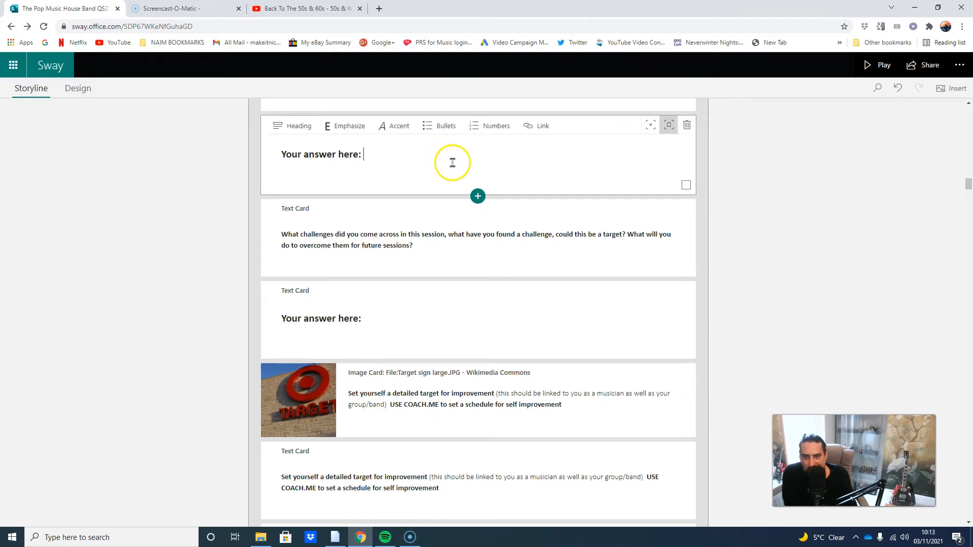
{"action": "scroll", "coordinate": [393, 361], "scroll_direction": "up", "scroll_amount": 3}
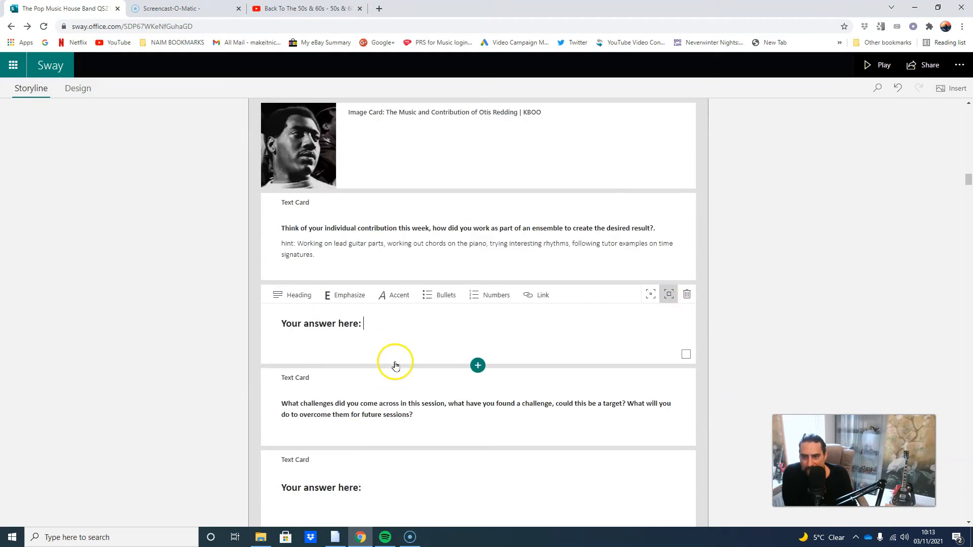
{"action": "left_click", "coordinate": [478, 366]}
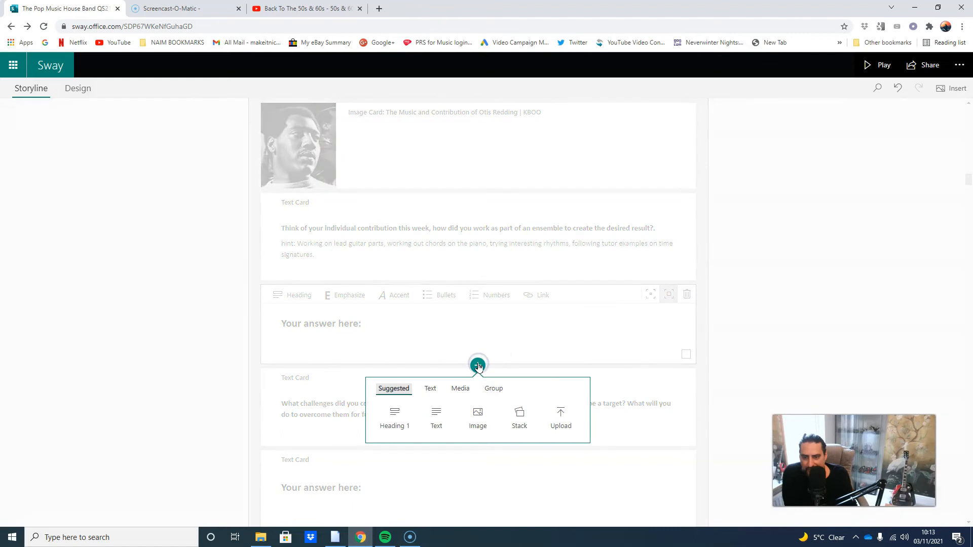
- Add an image card holding the three-person photo from File Explorer's extras folder
{"action": "left_click", "coordinate": [481, 415]}
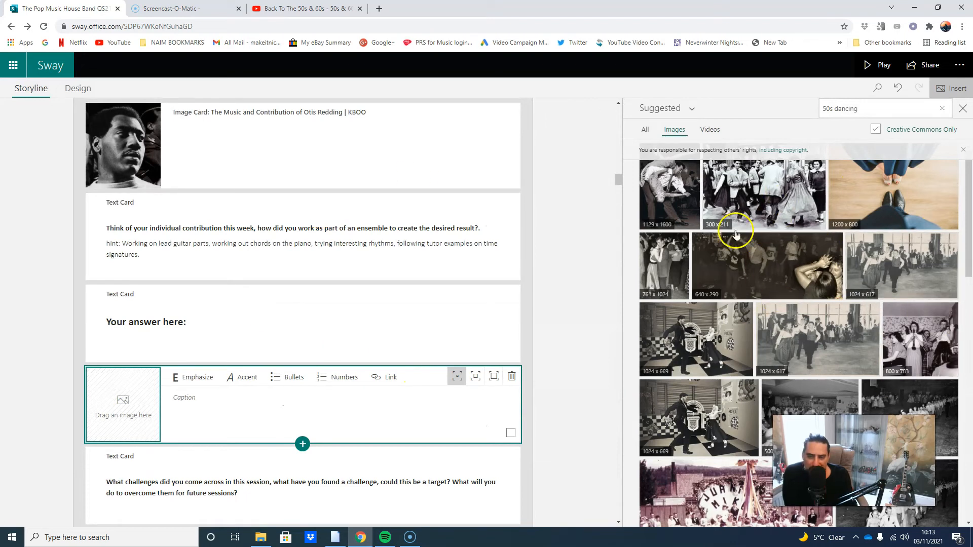
{"action": "left_click", "coordinate": [261, 537]}
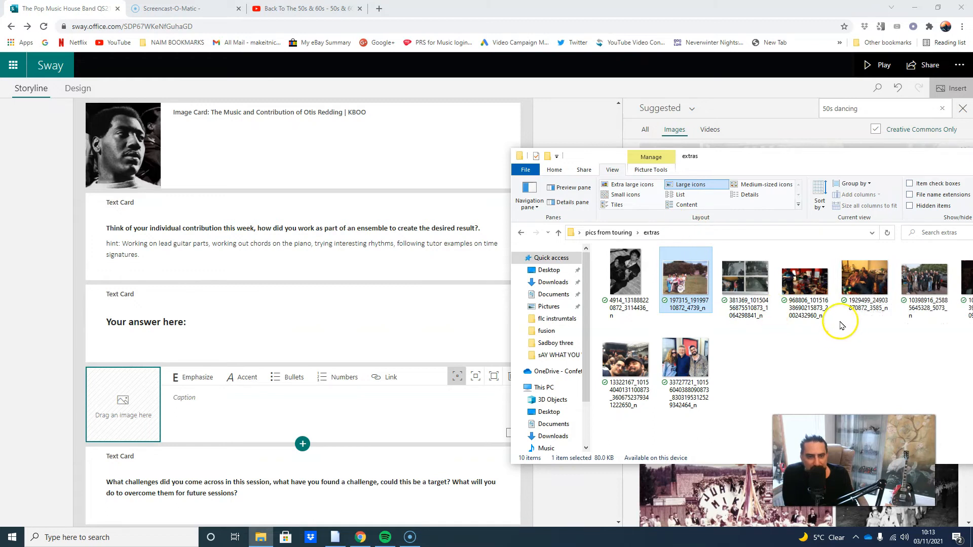
{"action": "left_click", "coordinate": [696, 363]}
{"action": "left_click_drag", "start_coordinate": [697, 361], "coordinate": [120, 416]}
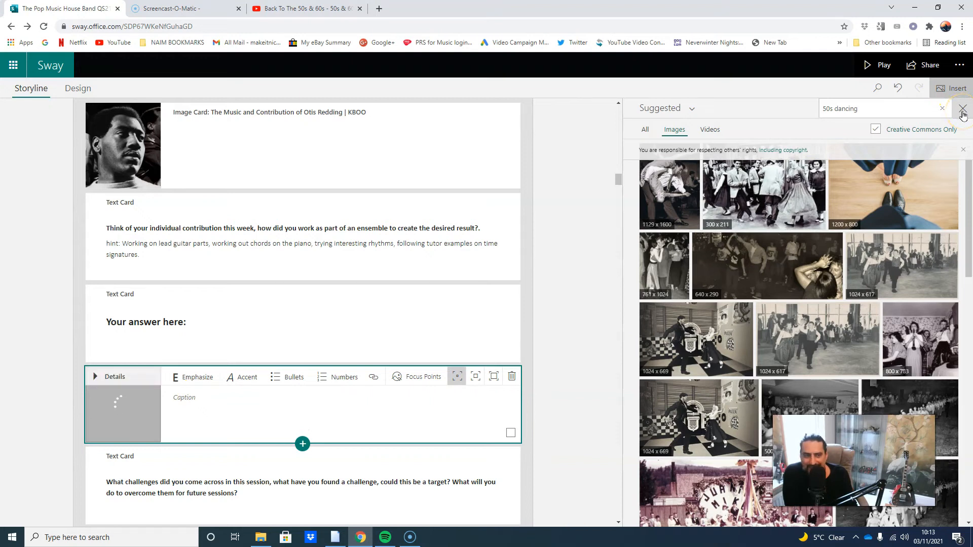
{"action": "left_click", "coordinate": [962, 115]}
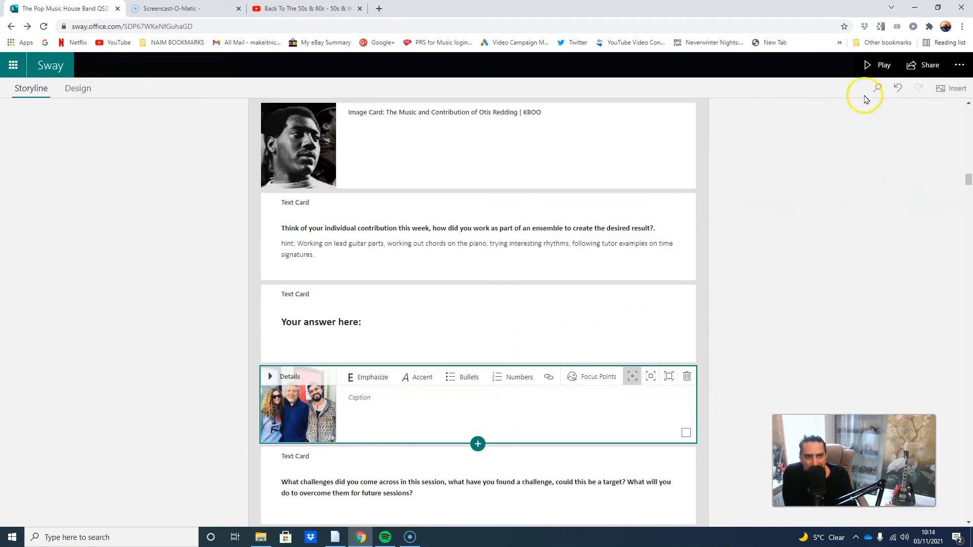
- Play the Sway to the challenges and targets slides, checking the new group photo, then edit
{"action": "left_click", "coordinate": [870, 66]}
{"action": "left_click", "coordinate": [952, 509]}
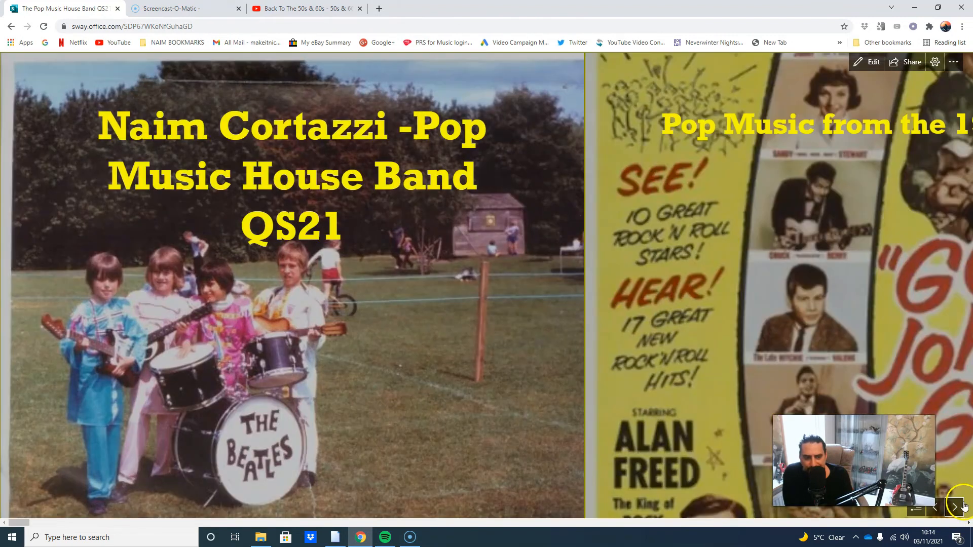
{"action": "left_click", "coordinate": [960, 510]}
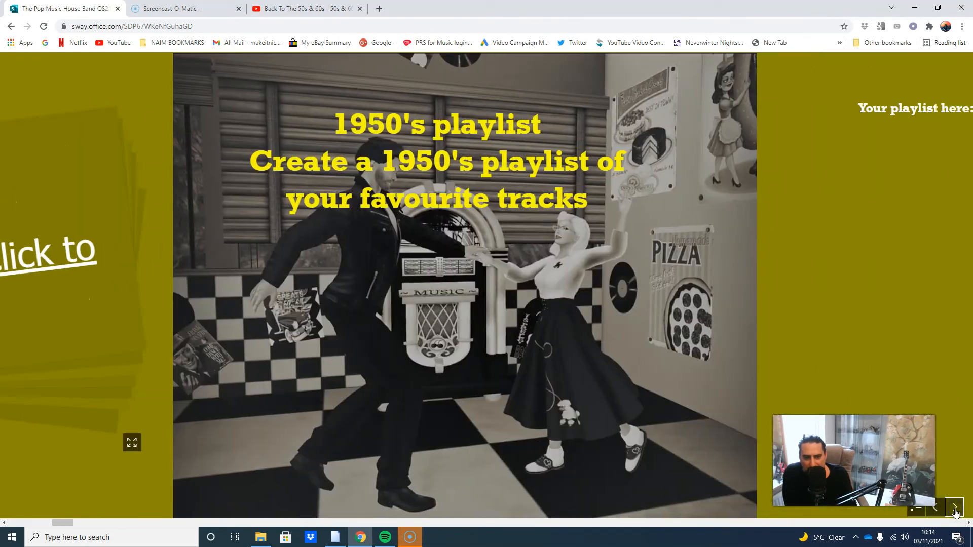
{"action": "left_click", "coordinate": [955, 509]}
{"action": "left_click", "coordinate": [955, 510]}
{"action": "left_click", "coordinate": [955, 509]}
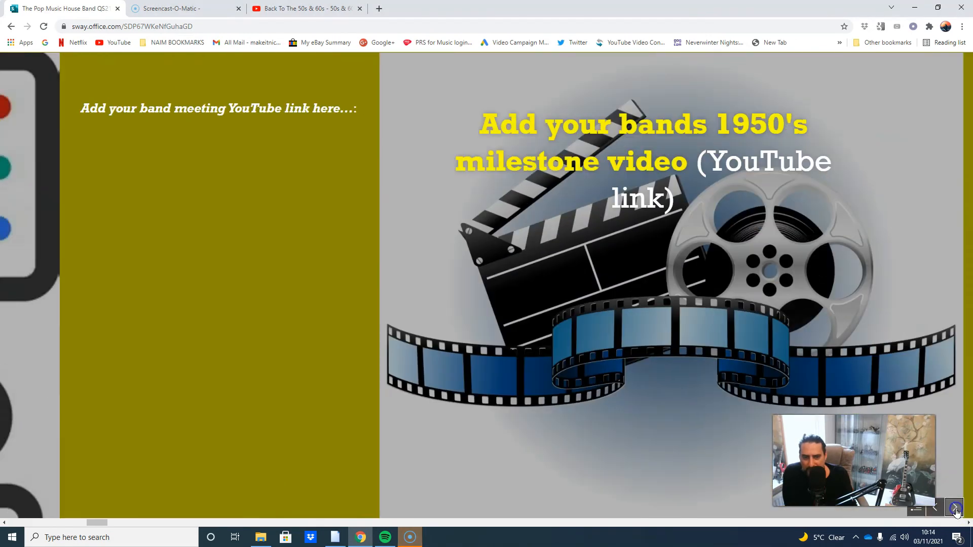
{"action": "left_click", "coordinate": [955, 510]}
{"action": "left_click", "coordinate": [956, 509]}
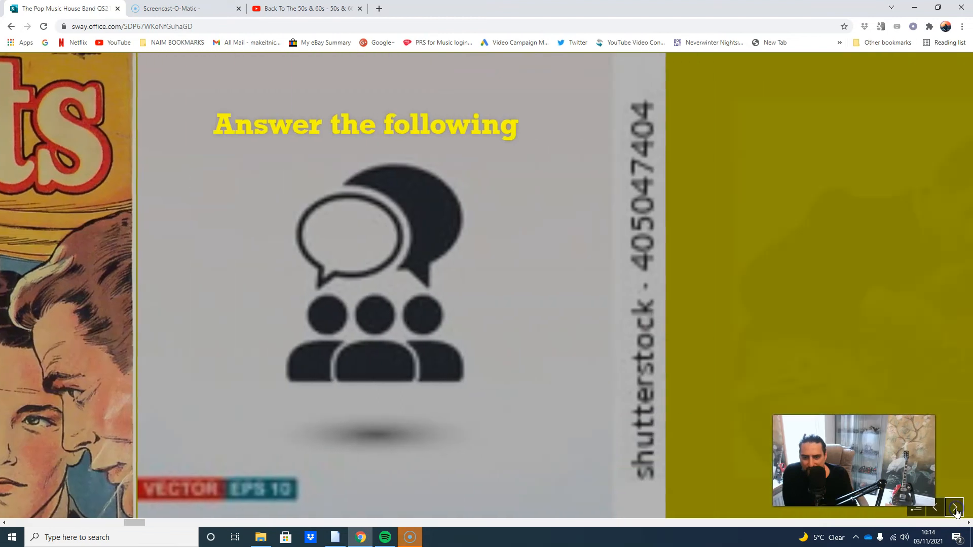
{"action": "left_click", "coordinate": [955, 509]}
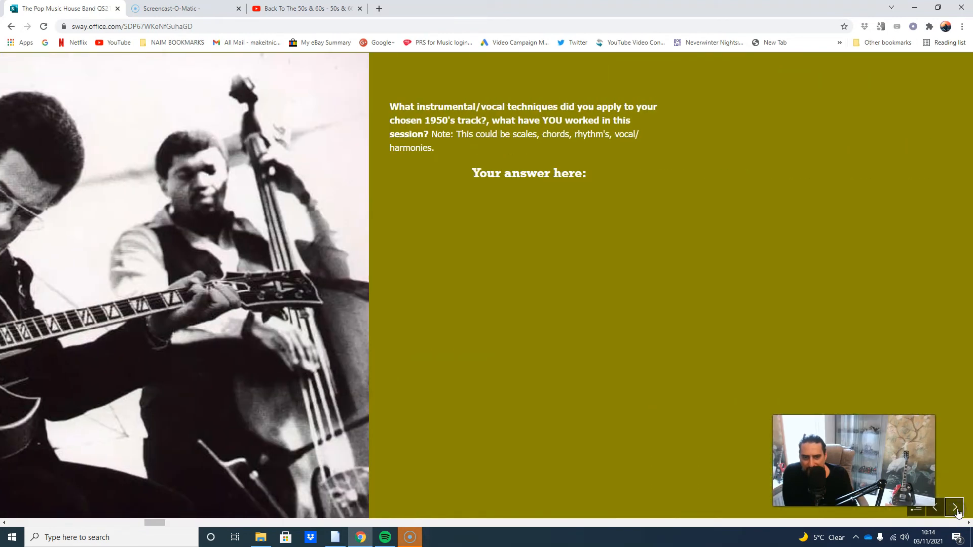
{"action": "left_click", "coordinate": [955, 509]}
{"action": "left_click", "coordinate": [955, 509]}
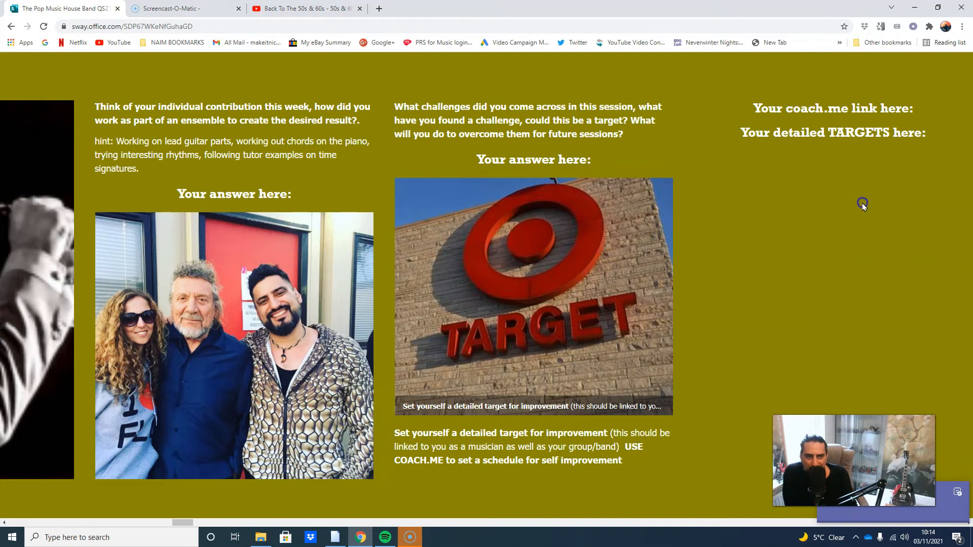
{"action": "scroll", "coordinate": [864, 200], "scroll_direction": "up", "scroll_amount": 1}
{"action": "left_click", "coordinate": [871, 65]}
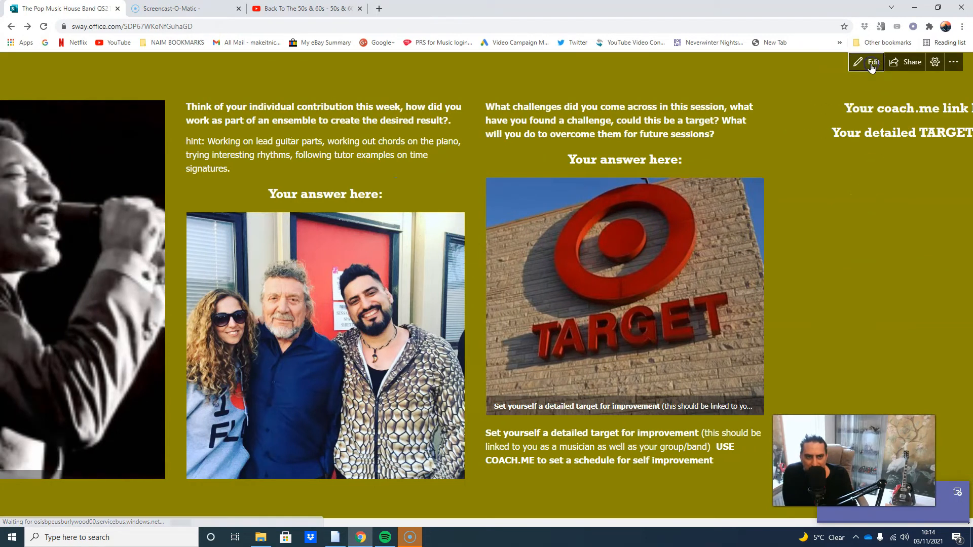
- Scroll through the storyline cards to review them, ending at section 6's TARGET cards
{"action": "scroll", "coordinate": [542, 308], "scroll_direction": "down", "scroll_amount": 2}
{"action": "scroll", "coordinate": [542, 307], "scroll_direction": "down", "scroll_amount": 6}
{"action": "scroll", "coordinate": [547, 262], "scroll_direction": "up", "scroll_amount": 6}
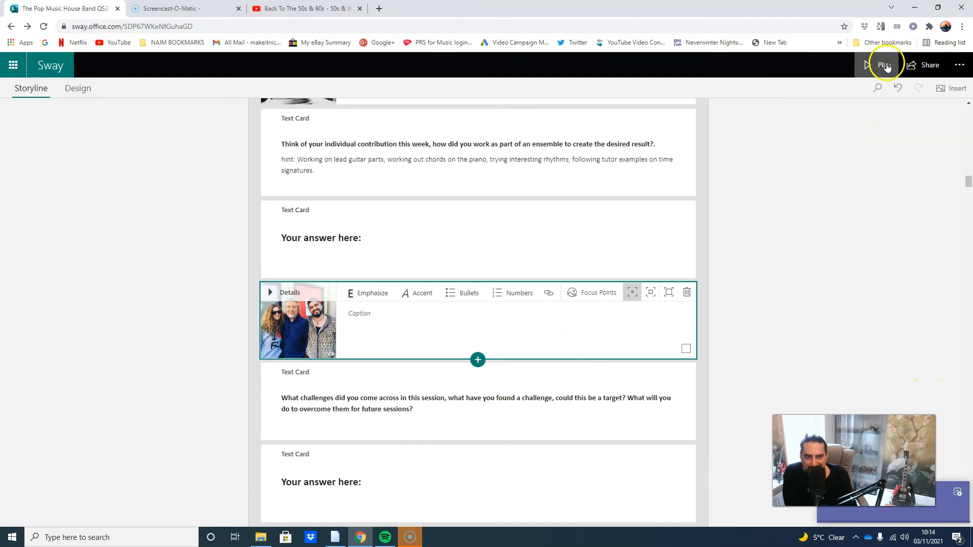
{"action": "scroll", "coordinate": [458, 282], "scroll_direction": "down", "scroll_amount": 10}
{"action": "scroll", "coordinate": [460, 282], "scroll_direction": "up", "scroll_amount": 15}
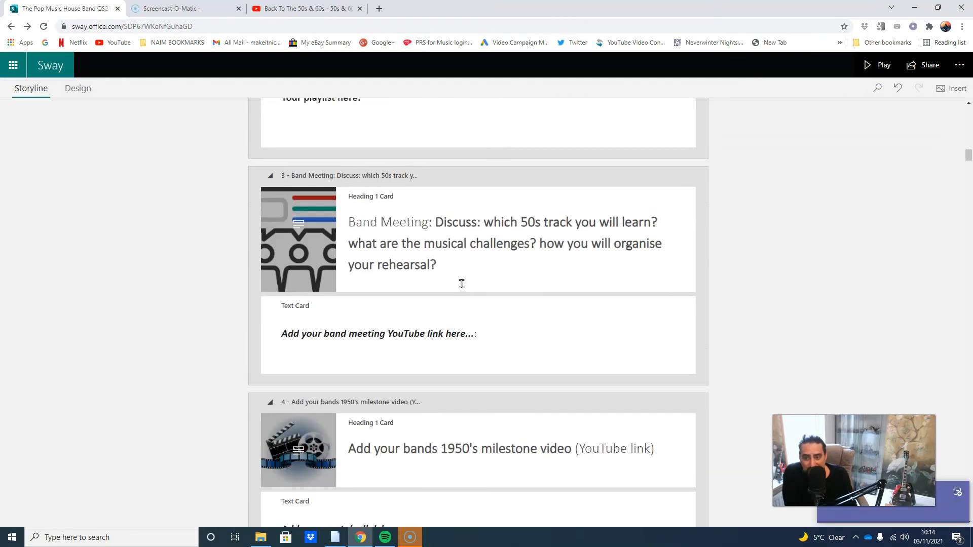
{"action": "scroll", "coordinate": [462, 284], "scroll_direction": "up", "scroll_amount": 5}
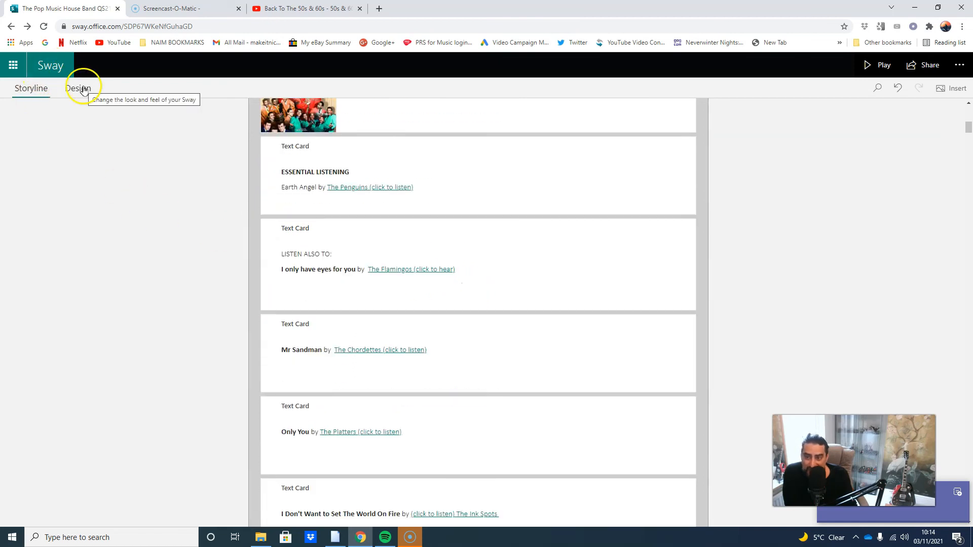
{"action": "scroll", "coordinate": [518, 352], "scroll_direction": "down", "scroll_amount": 6}
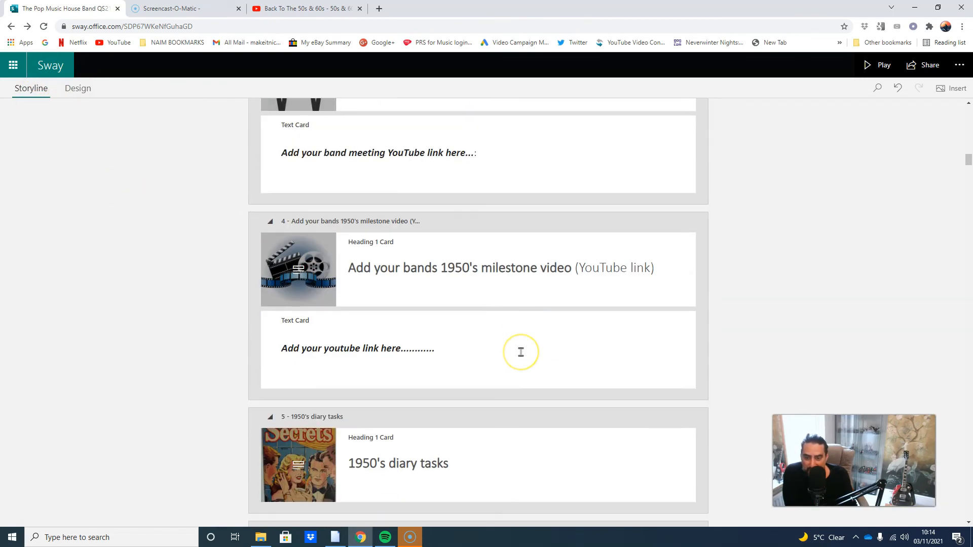
{"action": "scroll", "coordinate": [520, 352], "scroll_direction": "down", "scroll_amount": 10}
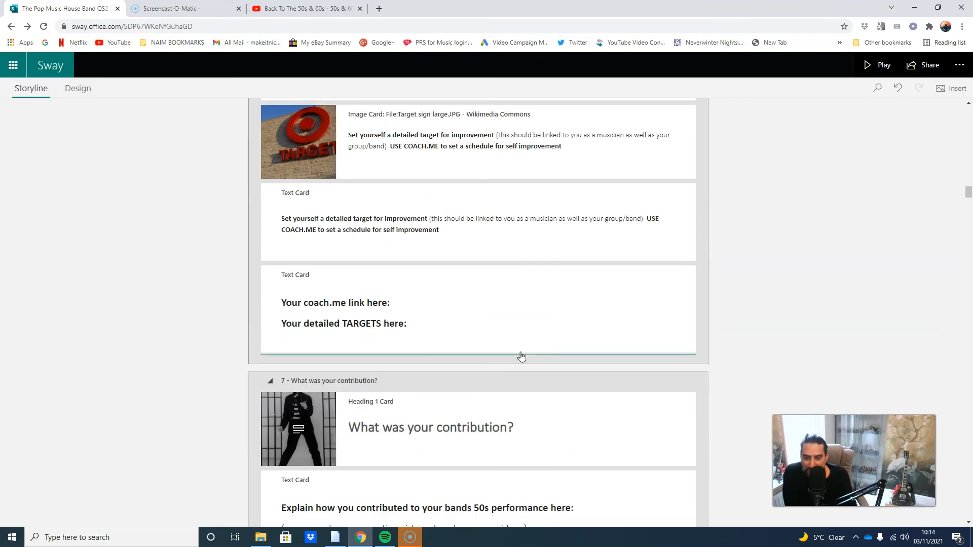
{"action": "scroll", "coordinate": [520, 355], "scroll_direction": "up", "scroll_amount": 20}
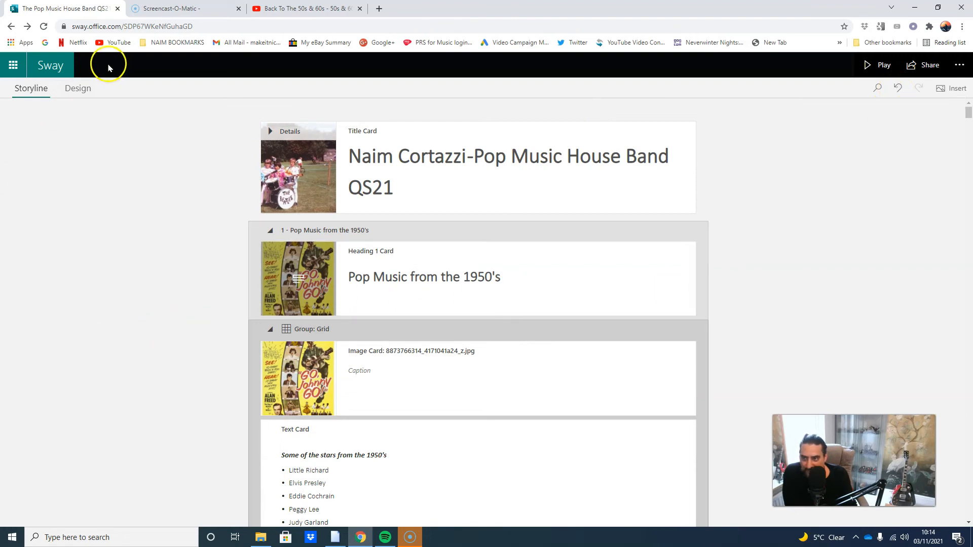
{"action": "left_click", "coordinate": [42, 67]}
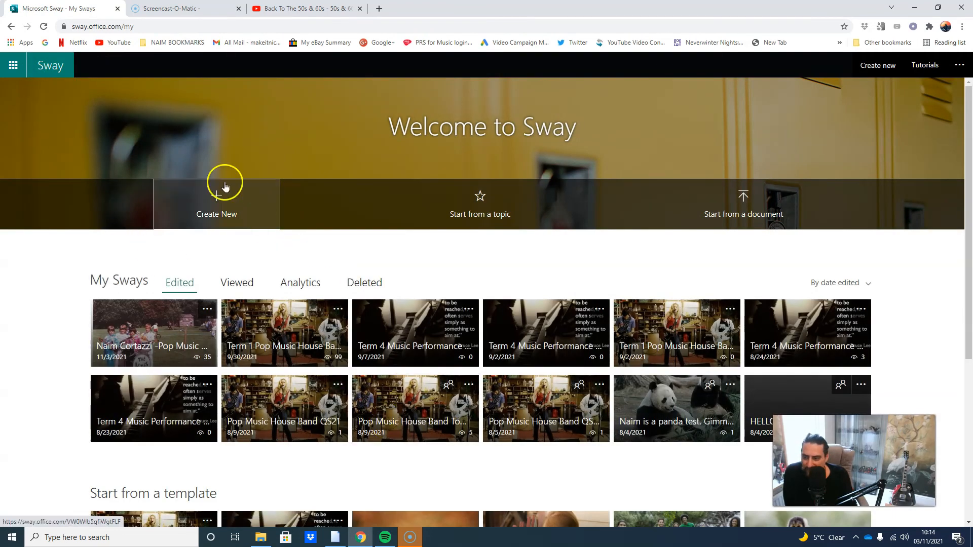
{"action": "scroll", "coordinate": [206, 265], "scroll_direction": "down", "scroll_amount": 5}
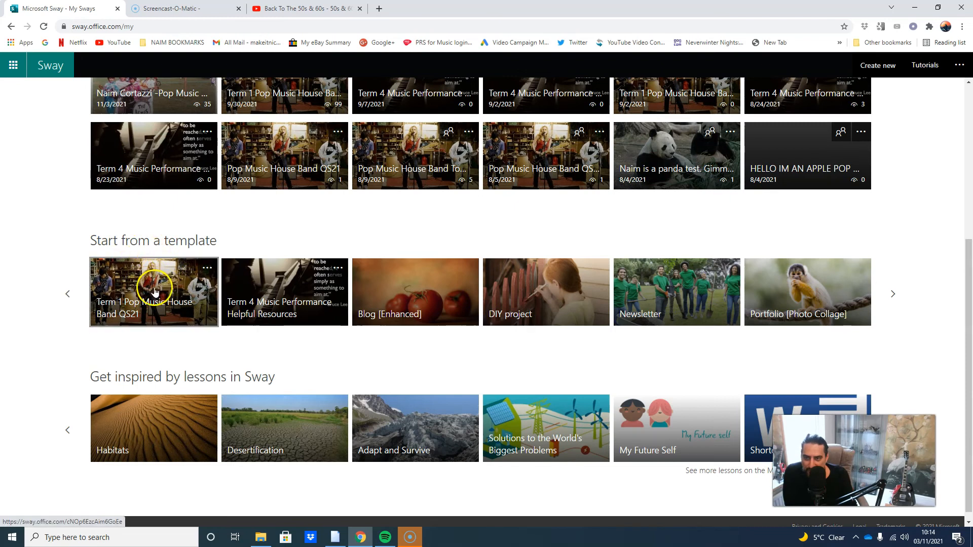
{"action": "scroll", "coordinate": [152, 276], "scroll_direction": "up", "scroll_amount": 5}
{"action": "left_click", "coordinate": [154, 331]}
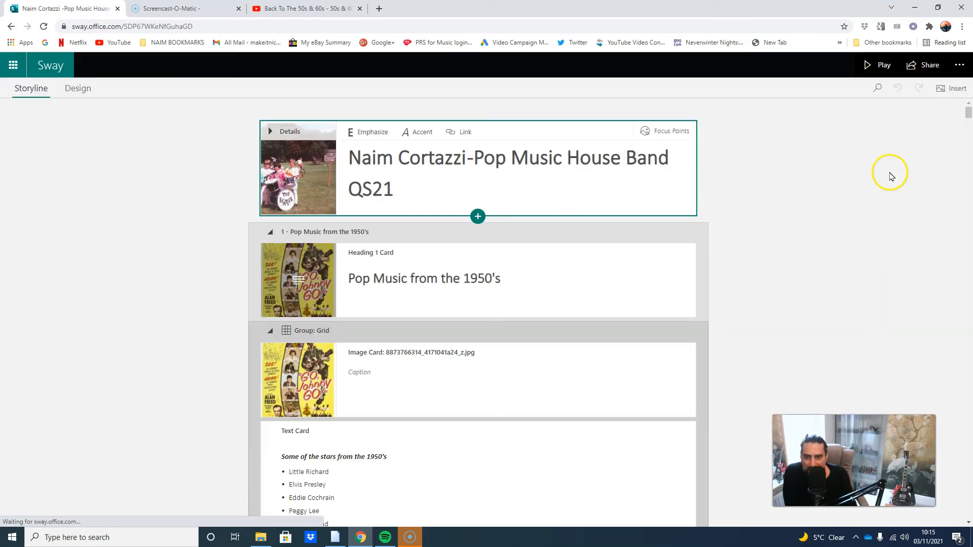
- Share the Sway with anyone who has the link, restricted to view only
{"action": "left_click", "coordinate": [909, 66]}
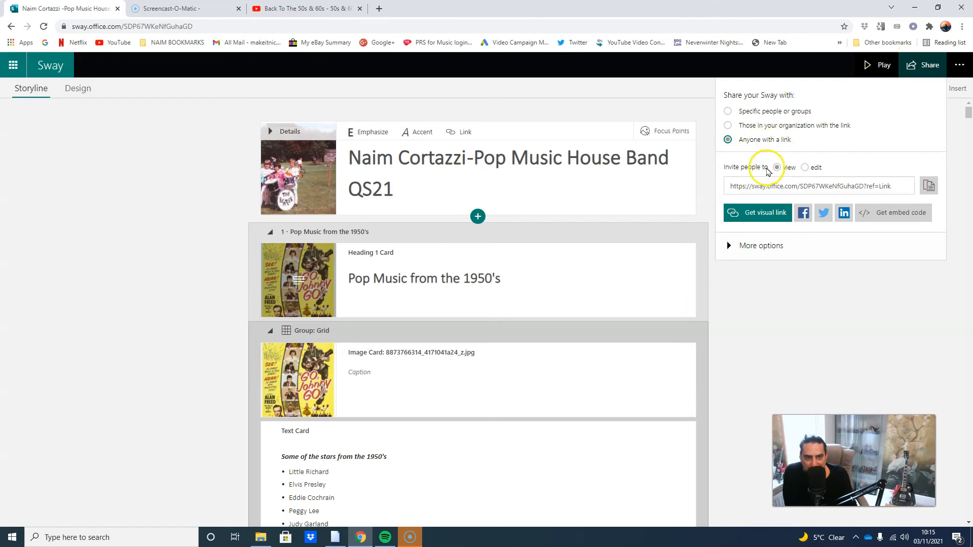
{"action": "left_click", "coordinate": [805, 167]}
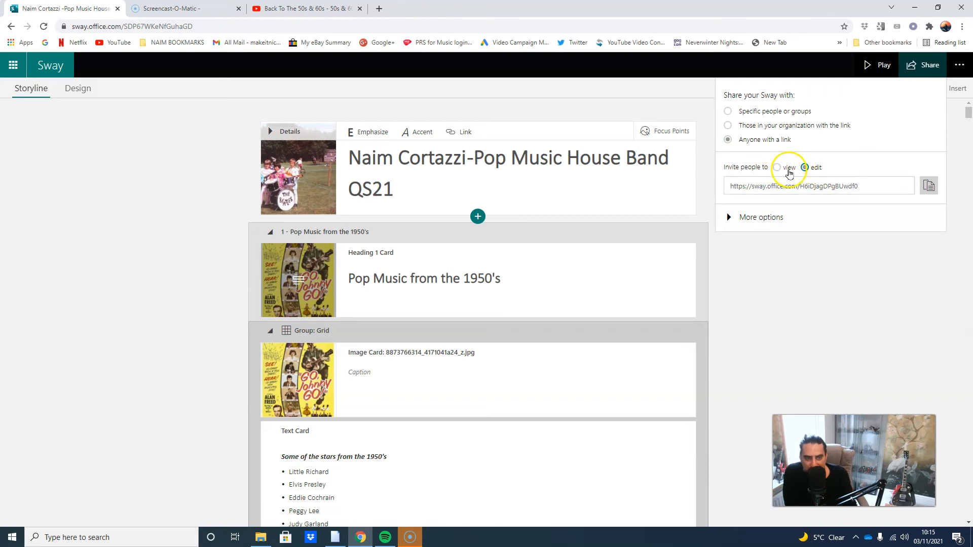
{"action": "left_click", "coordinate": [778, 168]}
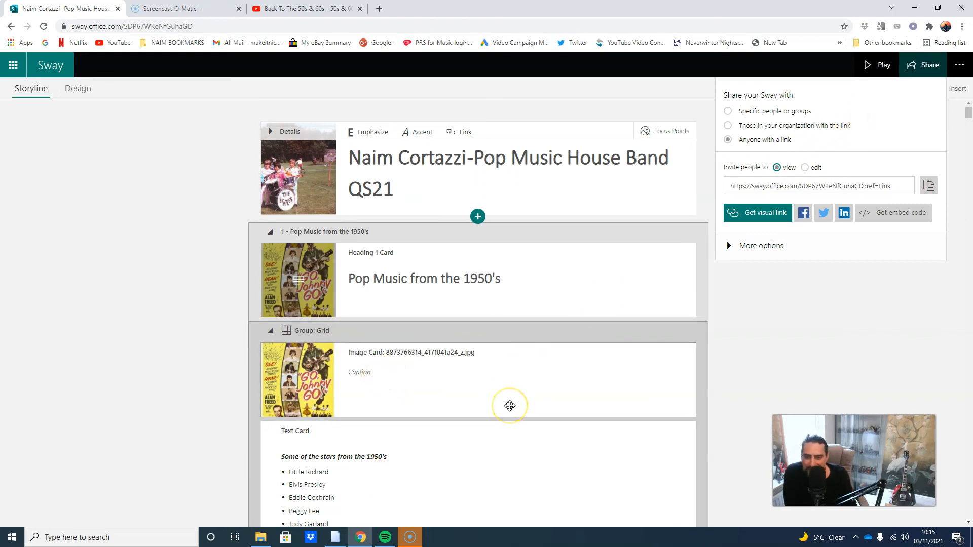
{"action": "scroll", "coordinate": [510, 406], "scroll_direction": "down", "scroll_amount": 10}
{"action": "scroll", "coordinate": [491, 419], "scroll_direction": "up", "scroll_amount": 10}
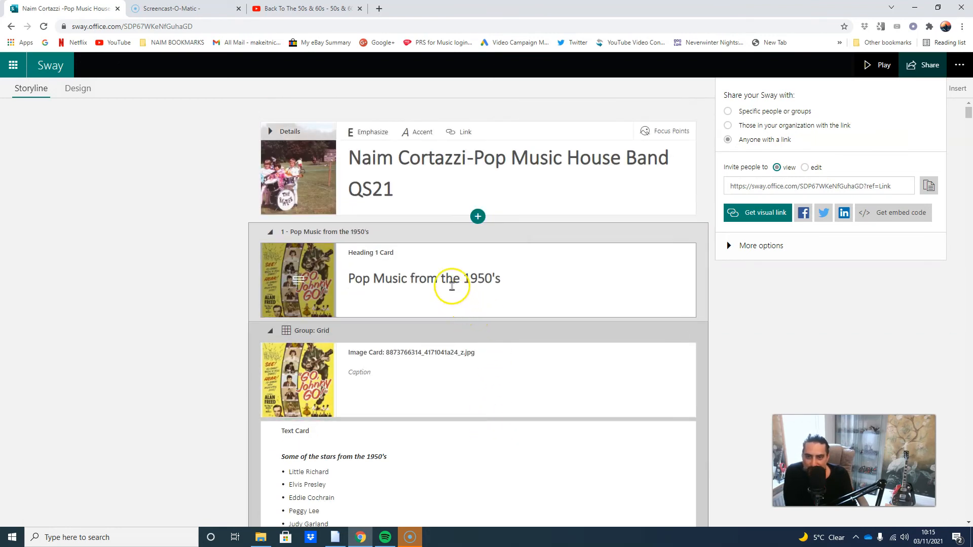
- Play the finished Sway, then switch to the Screencast-O-Matic dashboard in the browser
{"action": "left_click", "coordinate": [873, 66]}
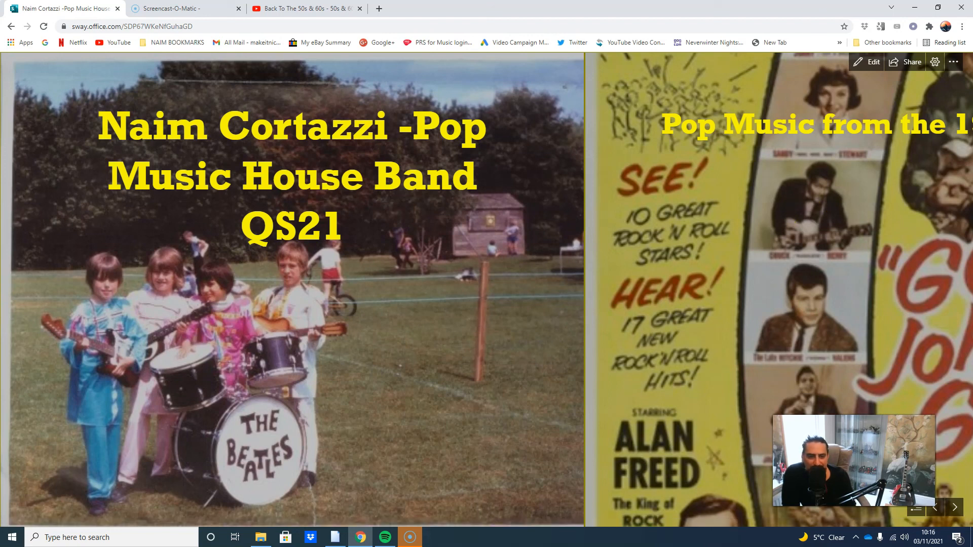
{"action": "left_click", "coordinate": [411, 537]}
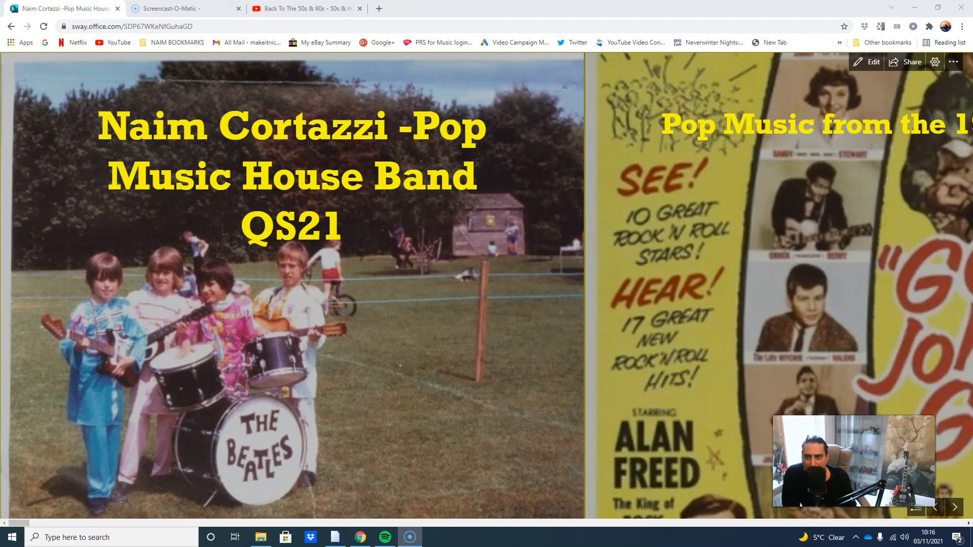
{"action": "left_click", "coordinate": [188, 9]}
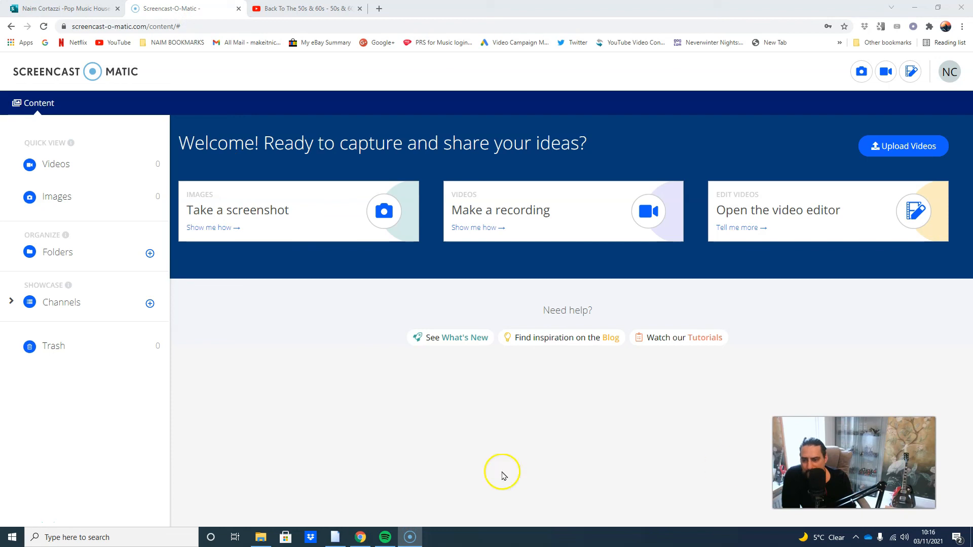